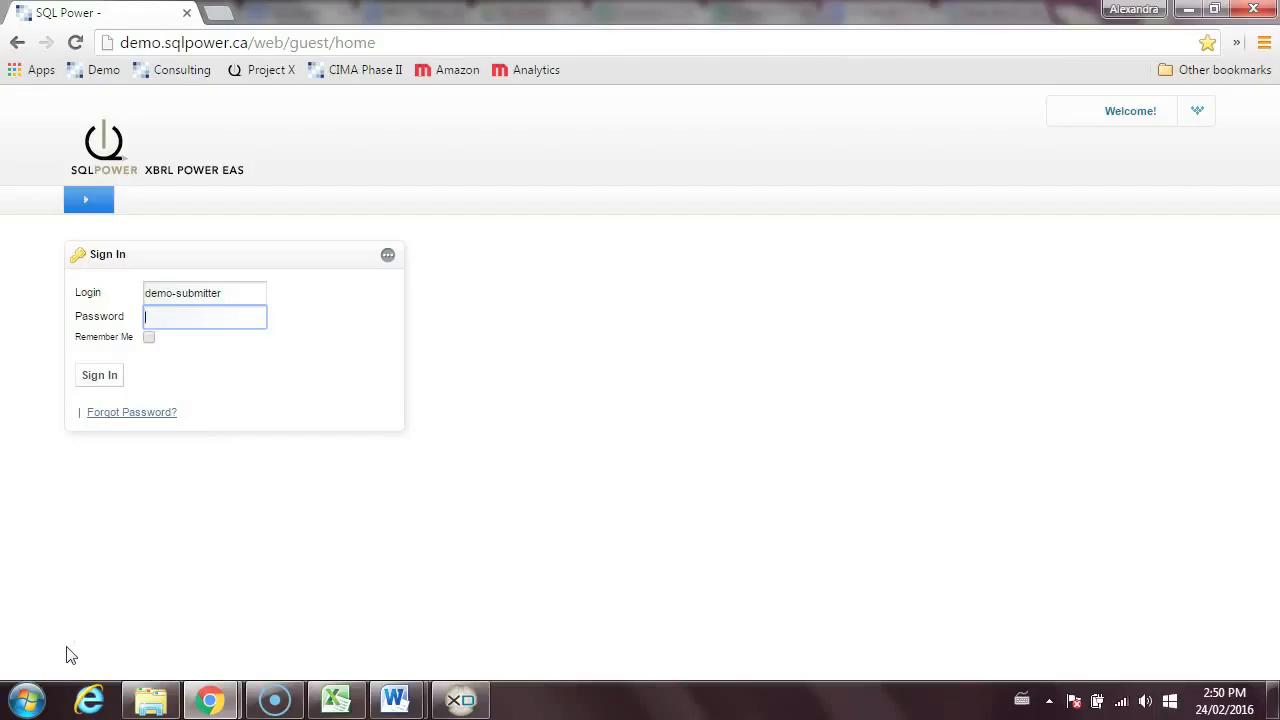
- Sign in with the account password and open CanGroup Holdings' Annual Insurance Return - Feb 2012 filing for preparation
{"action": "type", "text": "demo"}
{"action": "left_click", "coordinate": [112, 375]}
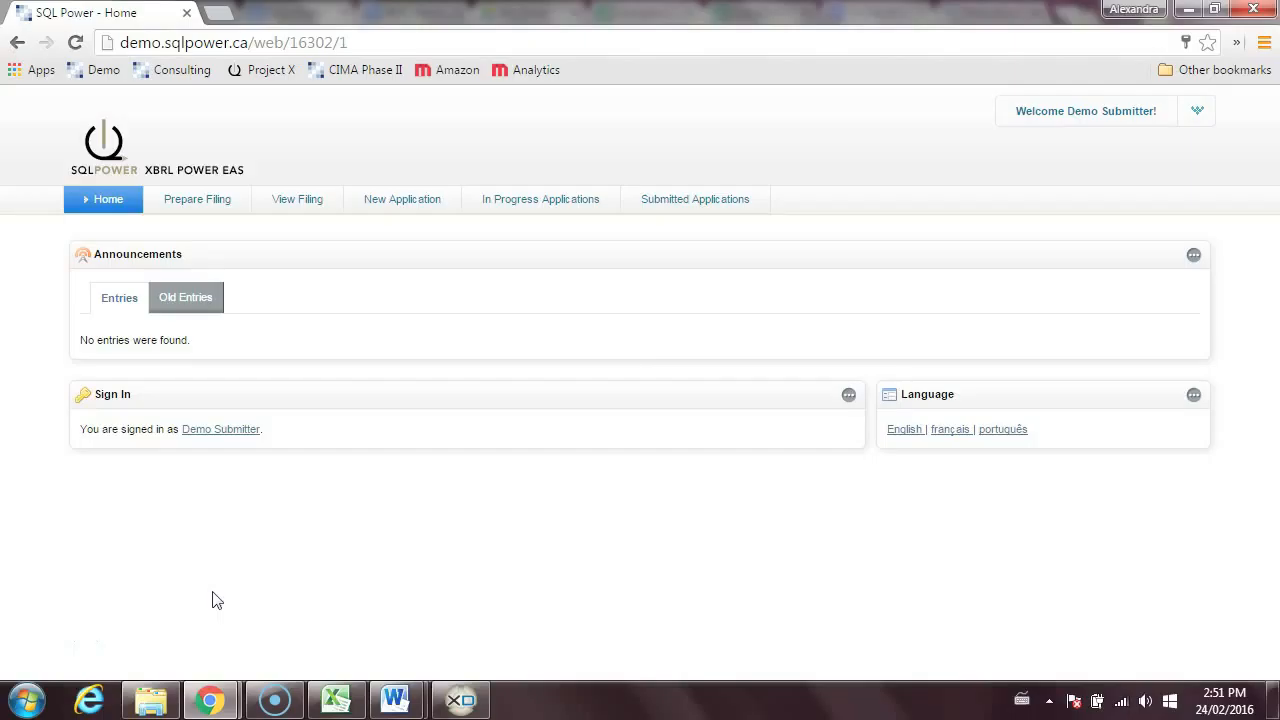
{"action": "left_click", "coordinate": [207, 199]}
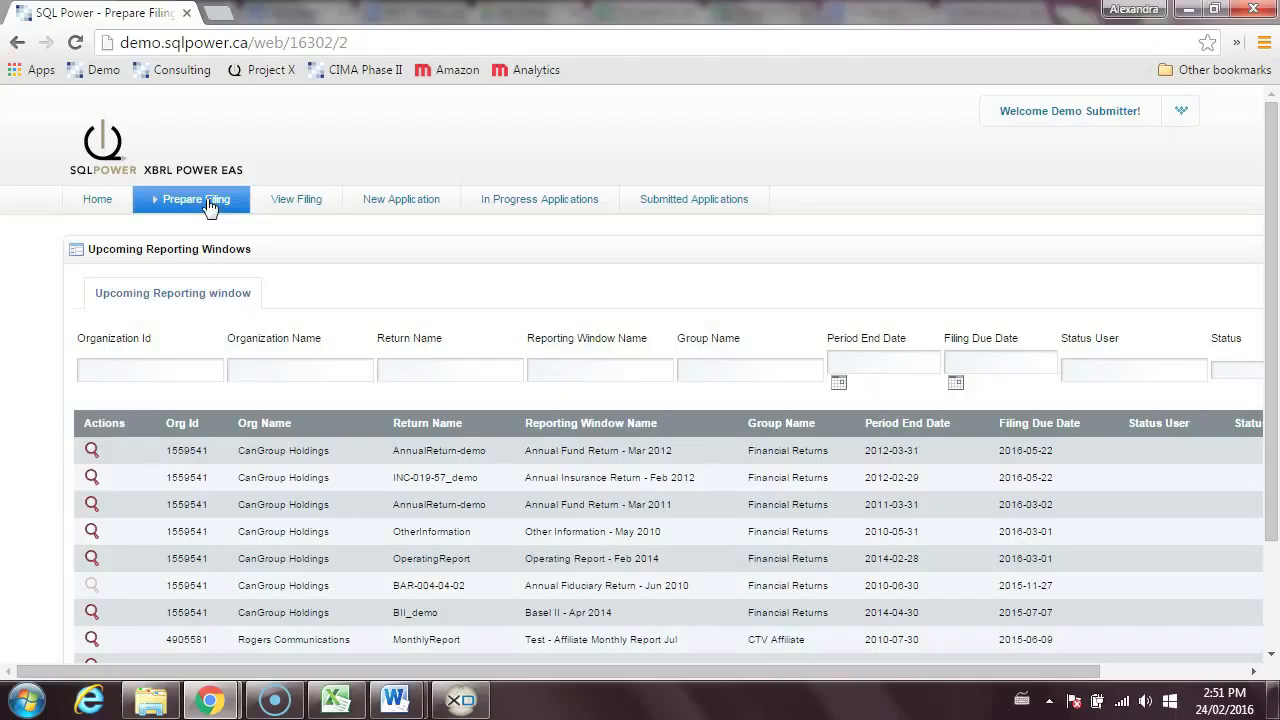
{"action": "left_click", "coordinate": [92, 479]}
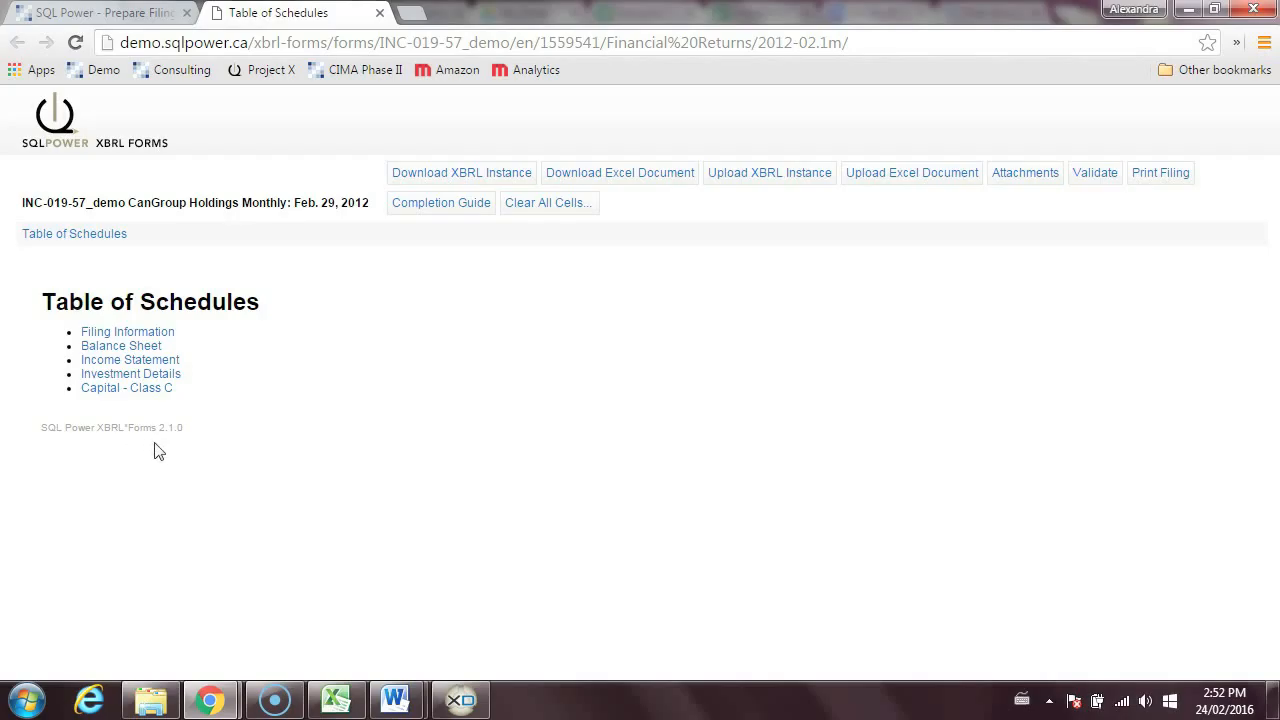
- Look through the filing's schedules in order: Filing Information, Balance Sheet, Income Statement, Investment Details and Capital - Class C
{"action": "left_click", "coordinate": [162, 333]}
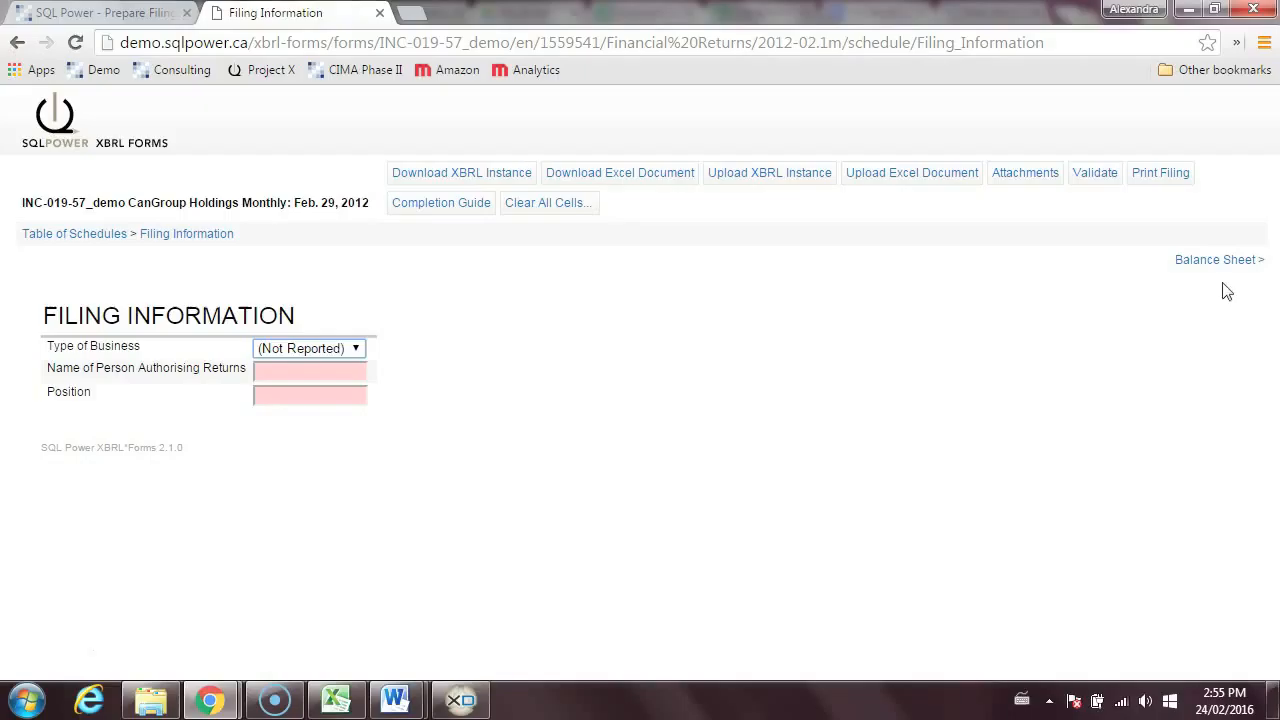
{"action": "left_click", "coordinate": [1226, 265]}
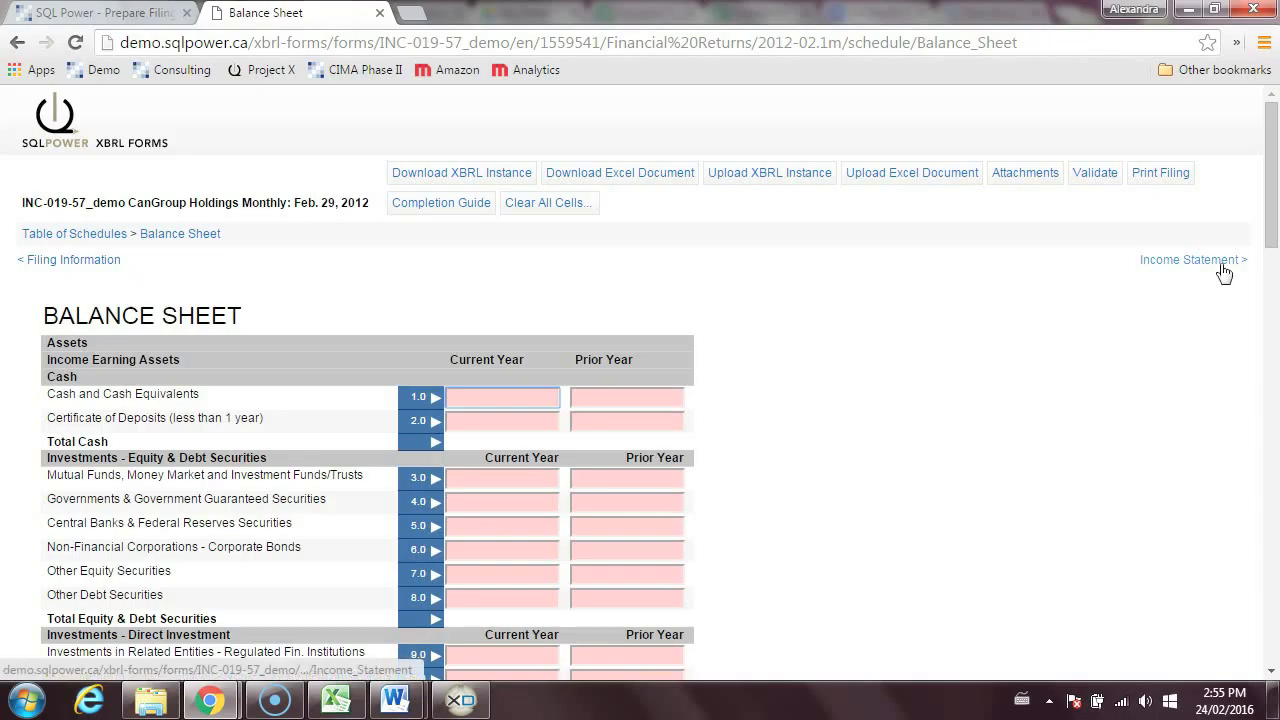
{"action": "left_click", "coordinate": [1222, 268]}
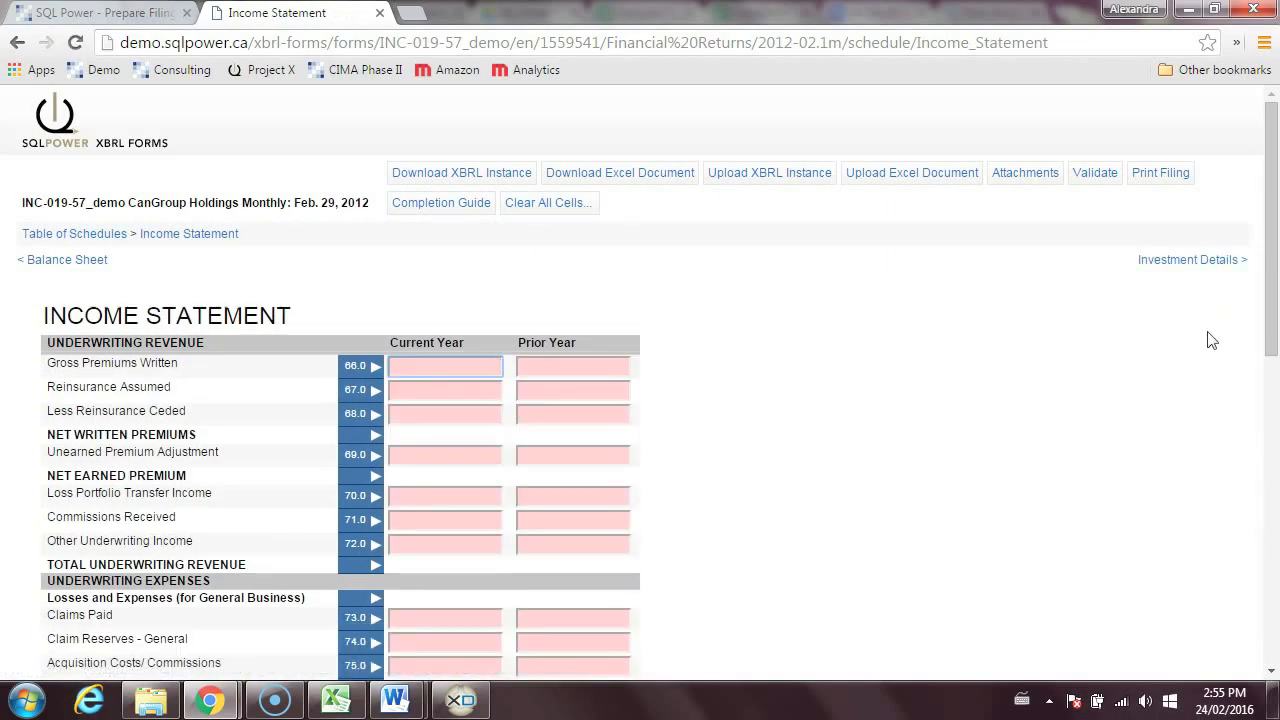
{"action": "left_click", "coordinate": [1198, 265]}
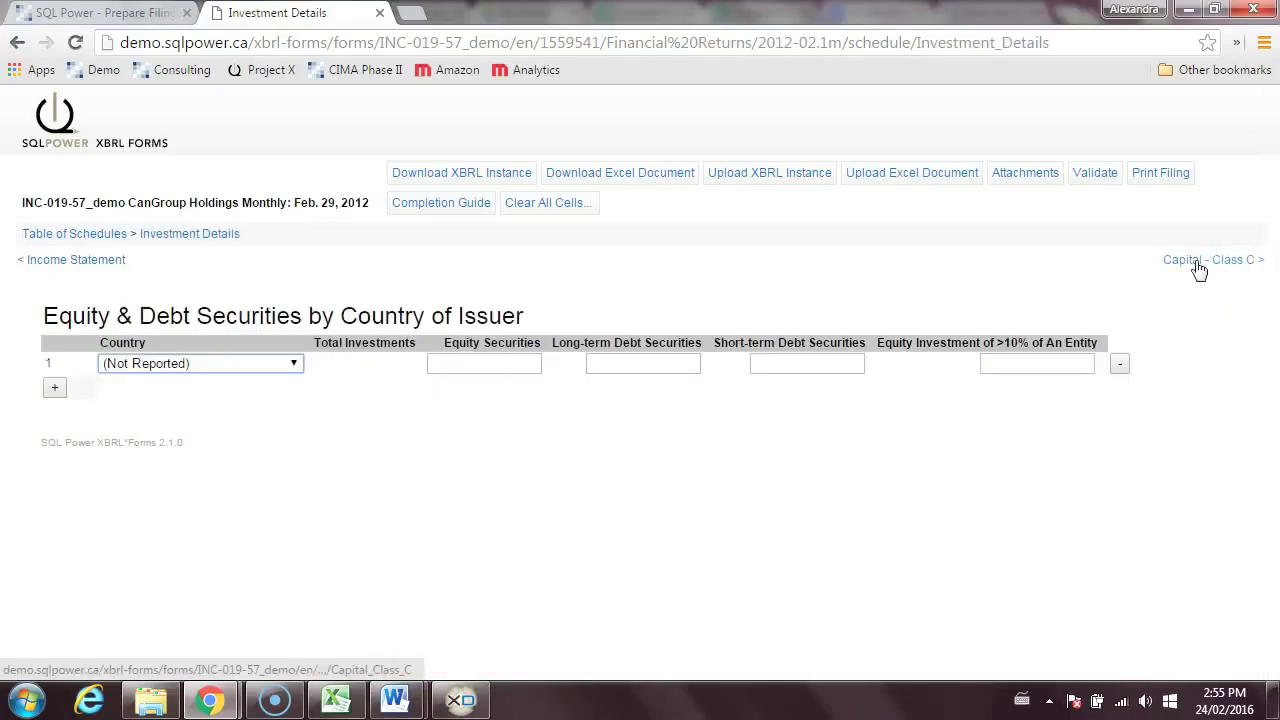
{"action": "left_click", "coordinate": [1214, 266]}
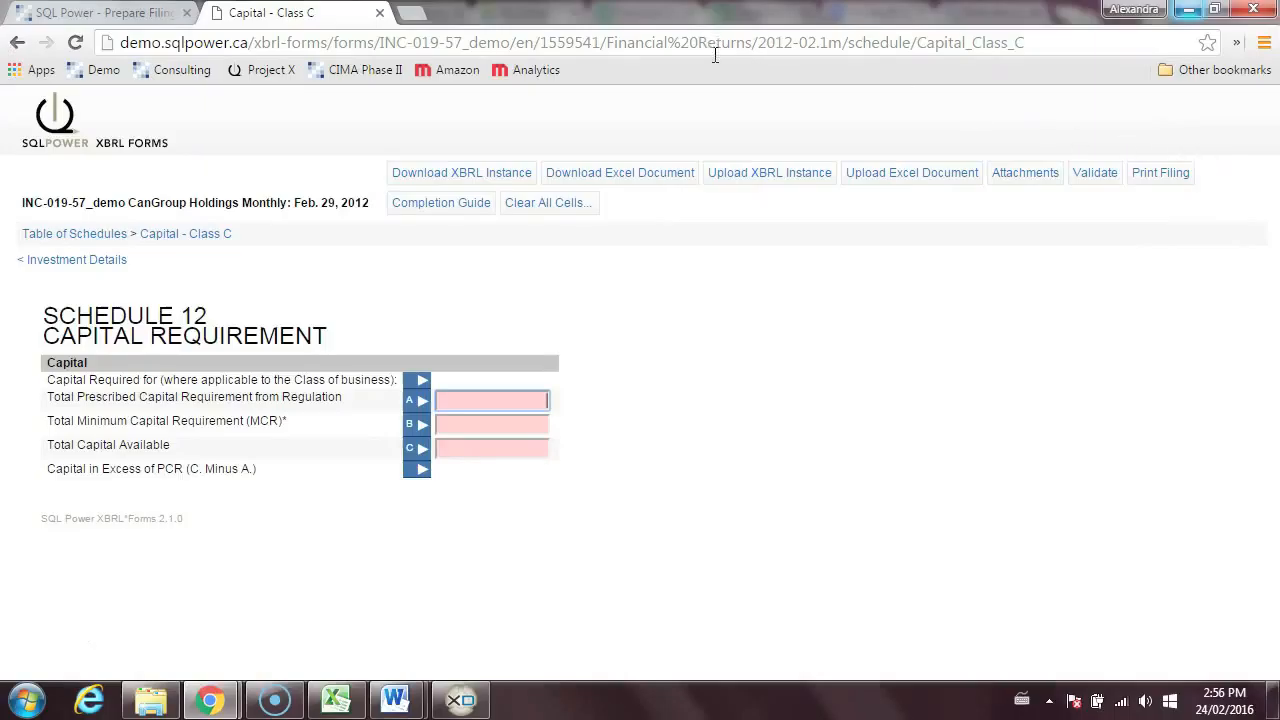
- Switch to the Excel return workbook, review its schedule sheets from Filing Information to Capital - Class C, and go back to the browser
{"action": "left_click", "coordinate": [335, 700]}
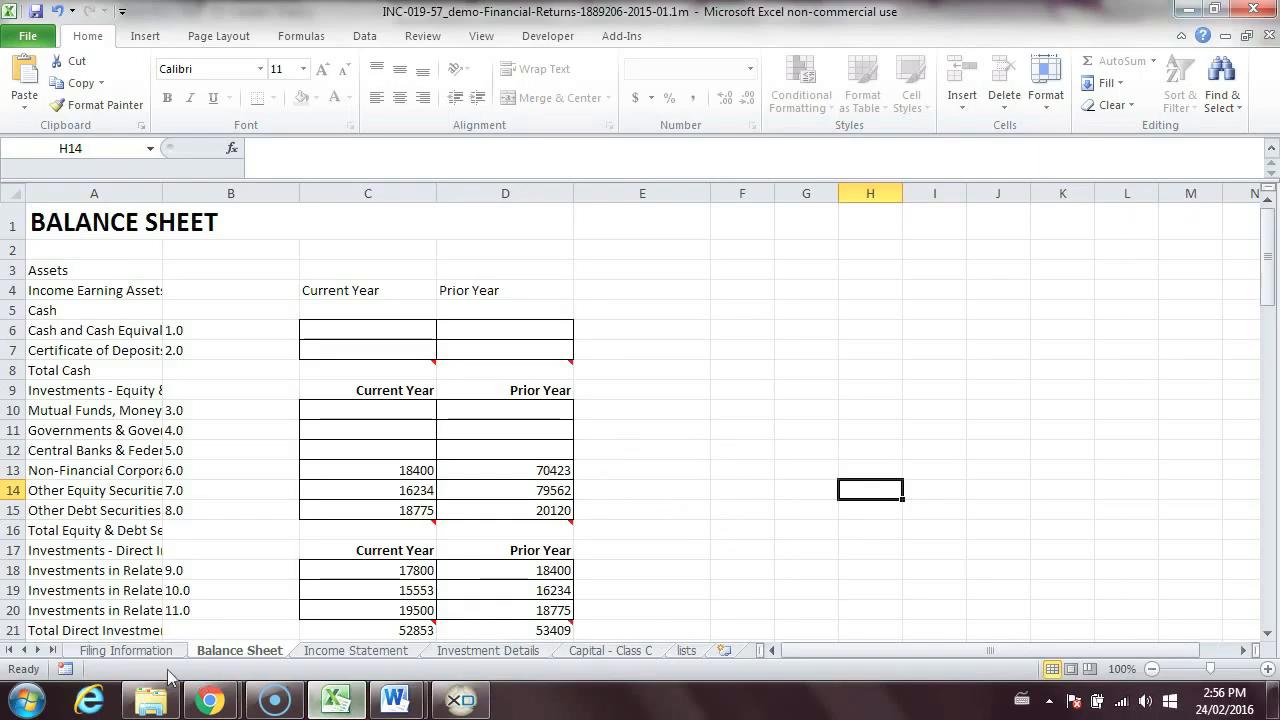
{"action": "left_click", "coordinate": [126, 650]}
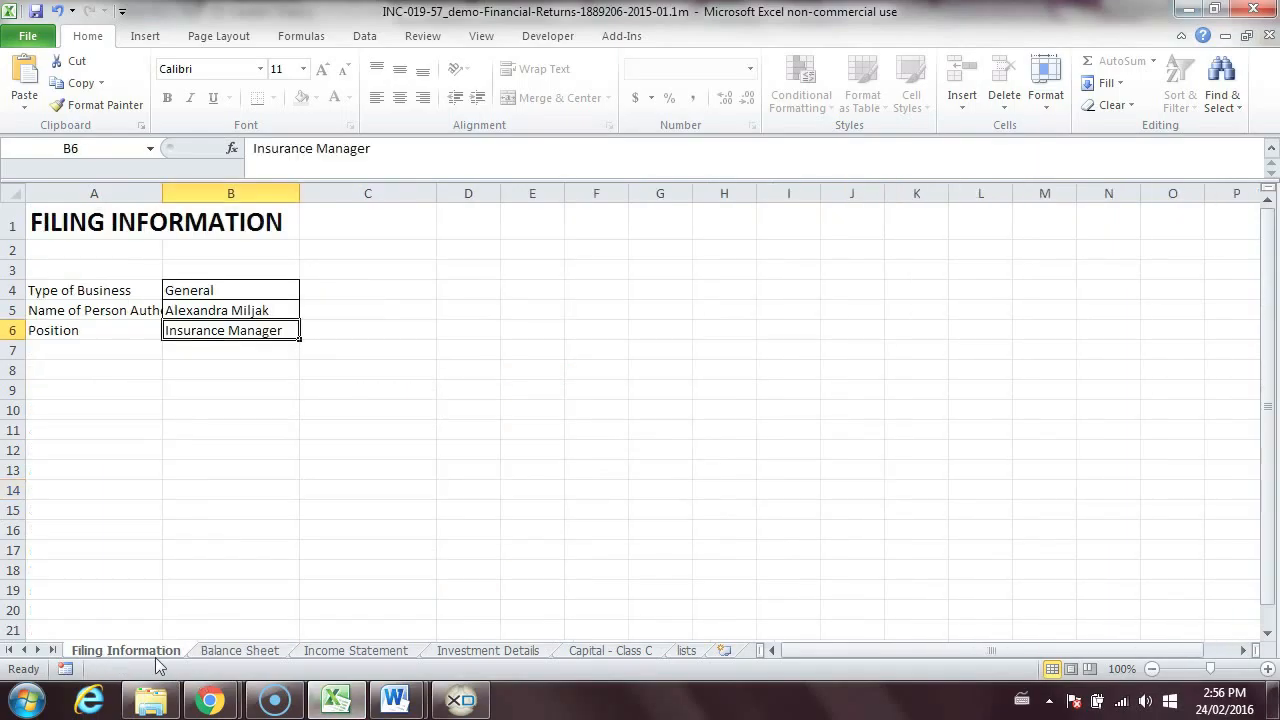
{"action": "left_click", "coordinate": [225, 654]}
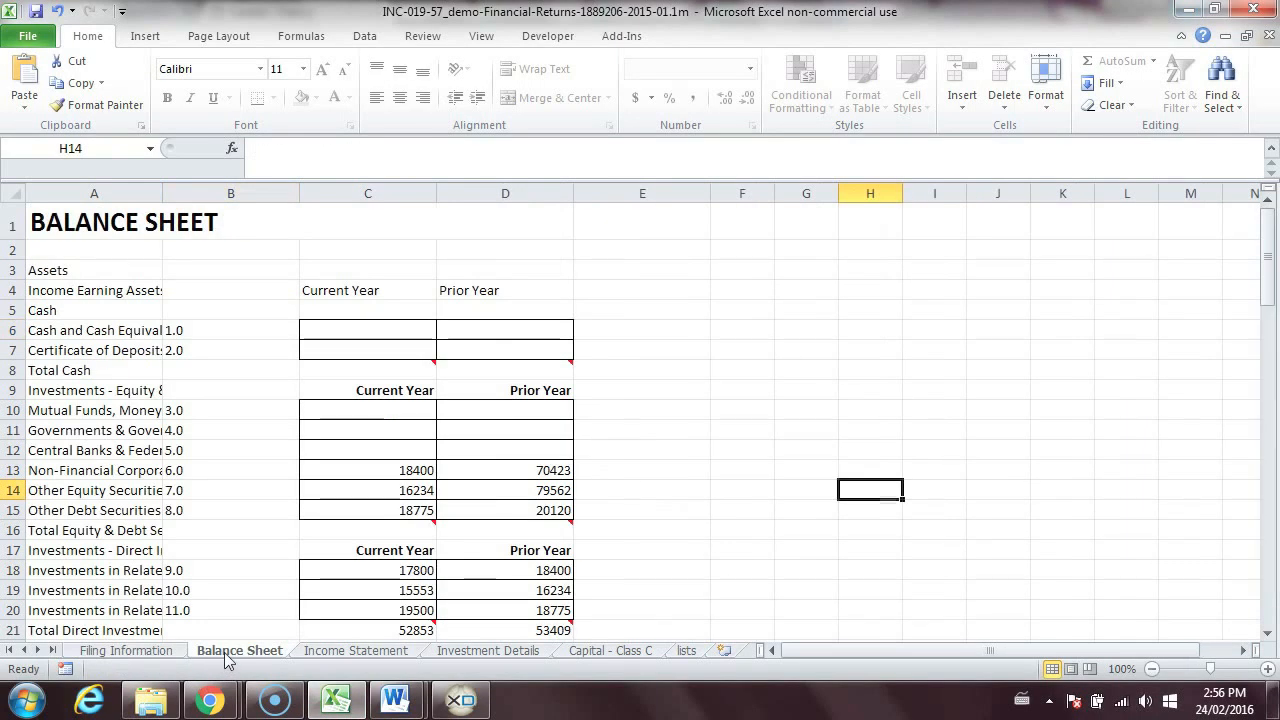
{"action": "left_click", "coordinate": [368, 652]}
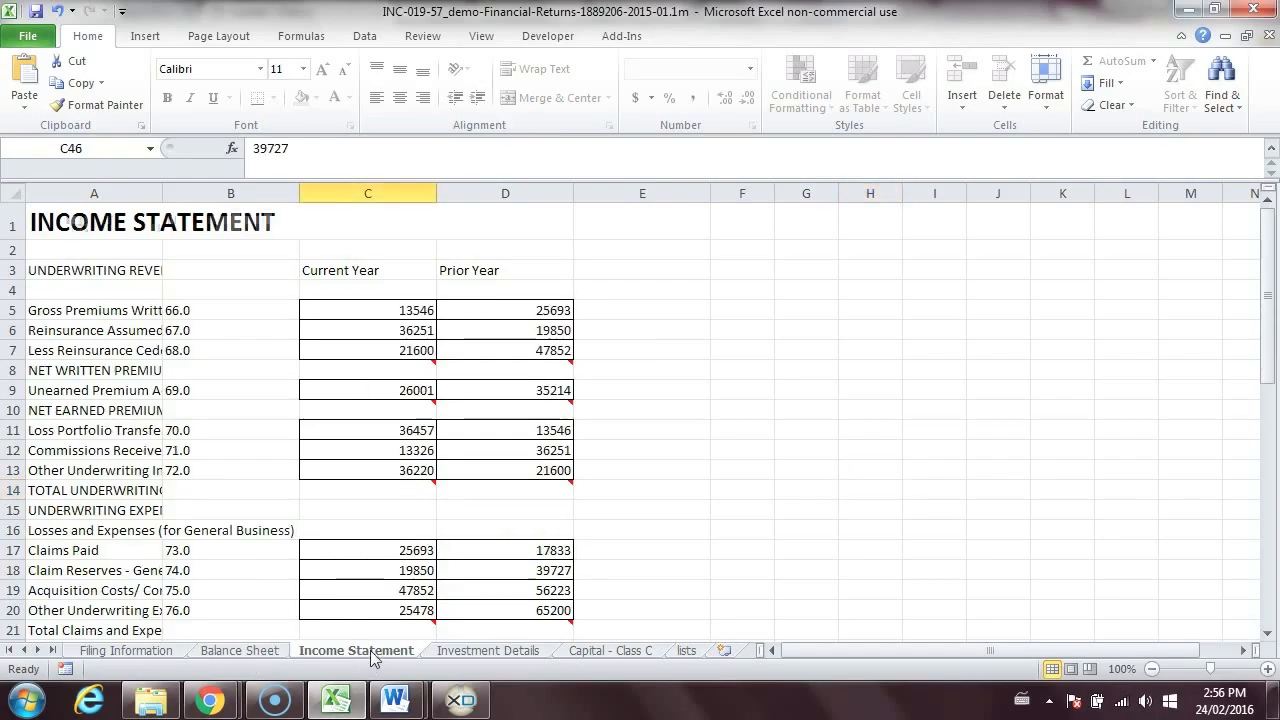
{"action": "left_click", "coordinate": [490, 652]}
{"action": "left_click", "coordinate": [609, 651]}
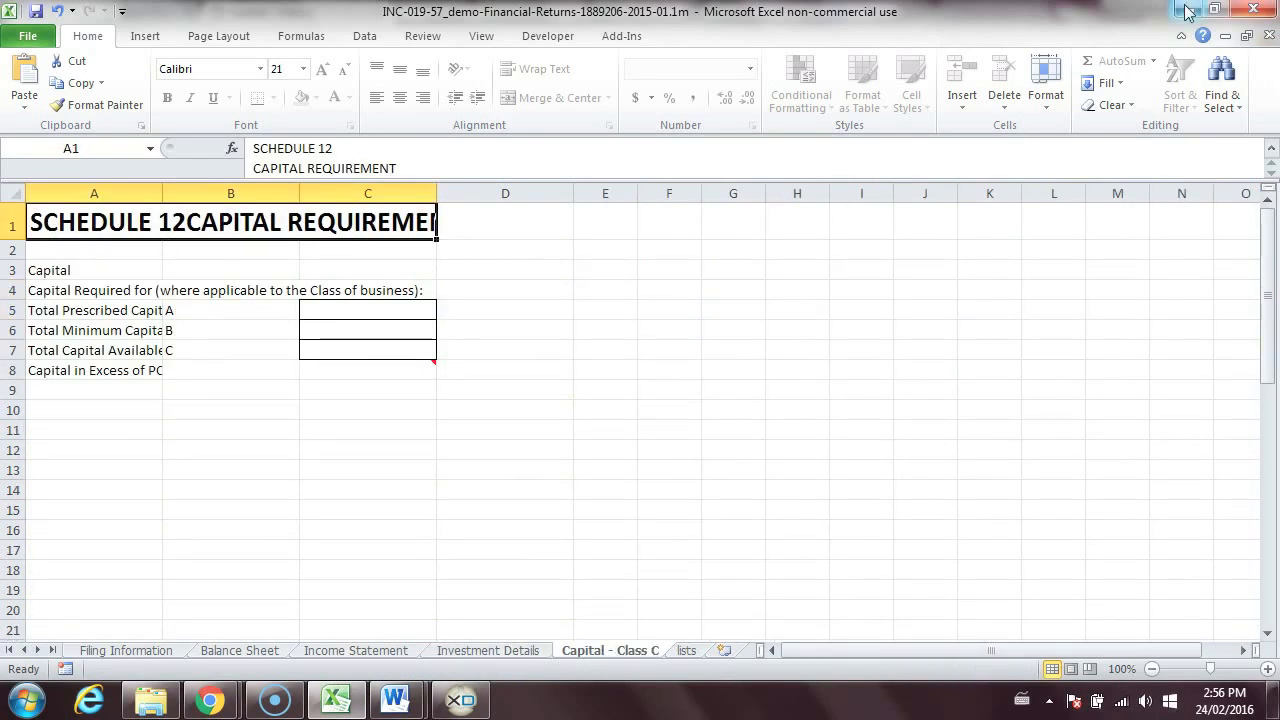
{"action": "left_click", "coordinate": [1191, 12]}
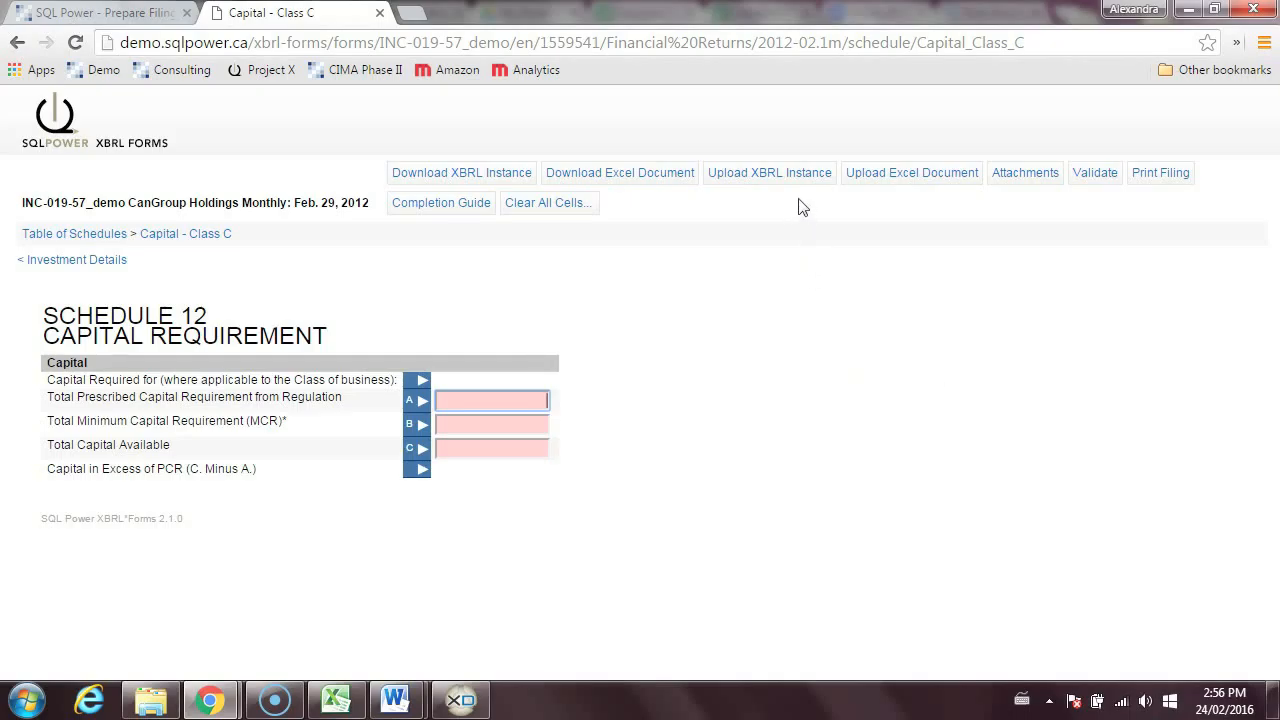
{"action": "left_click", "coordinate": [938, 183]}
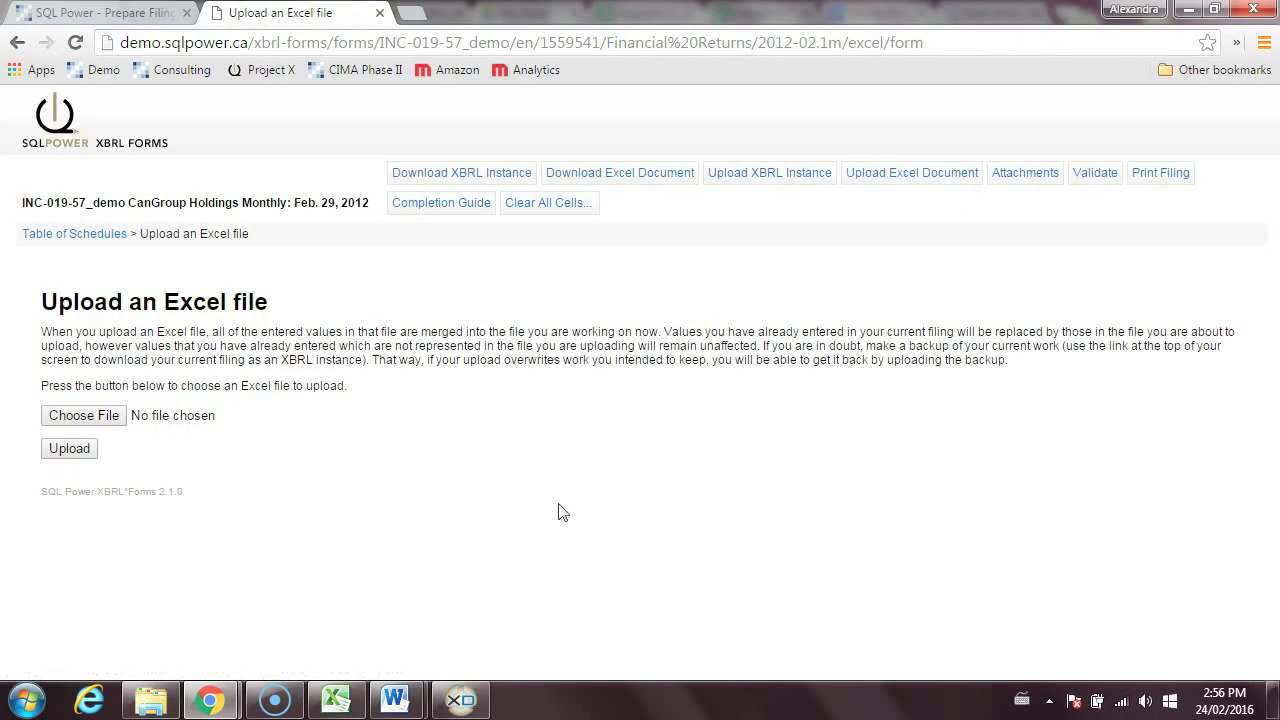
{"action": "left_click", "coordinate": [93, 420]}
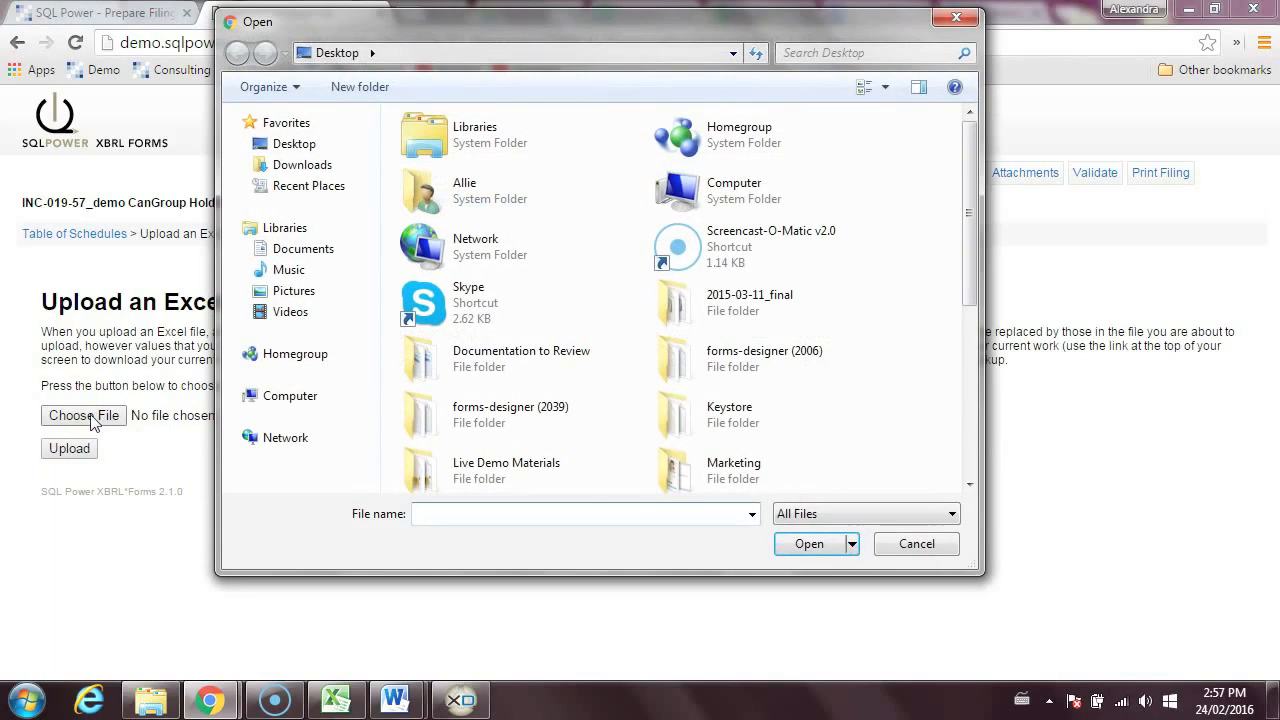
{"action": "double_click", "coordinate": [550, 473]}
{"action": "left_click", "coordinate": [492, 268]}
{"action": "left_click", "coordinate": [806, 545]}
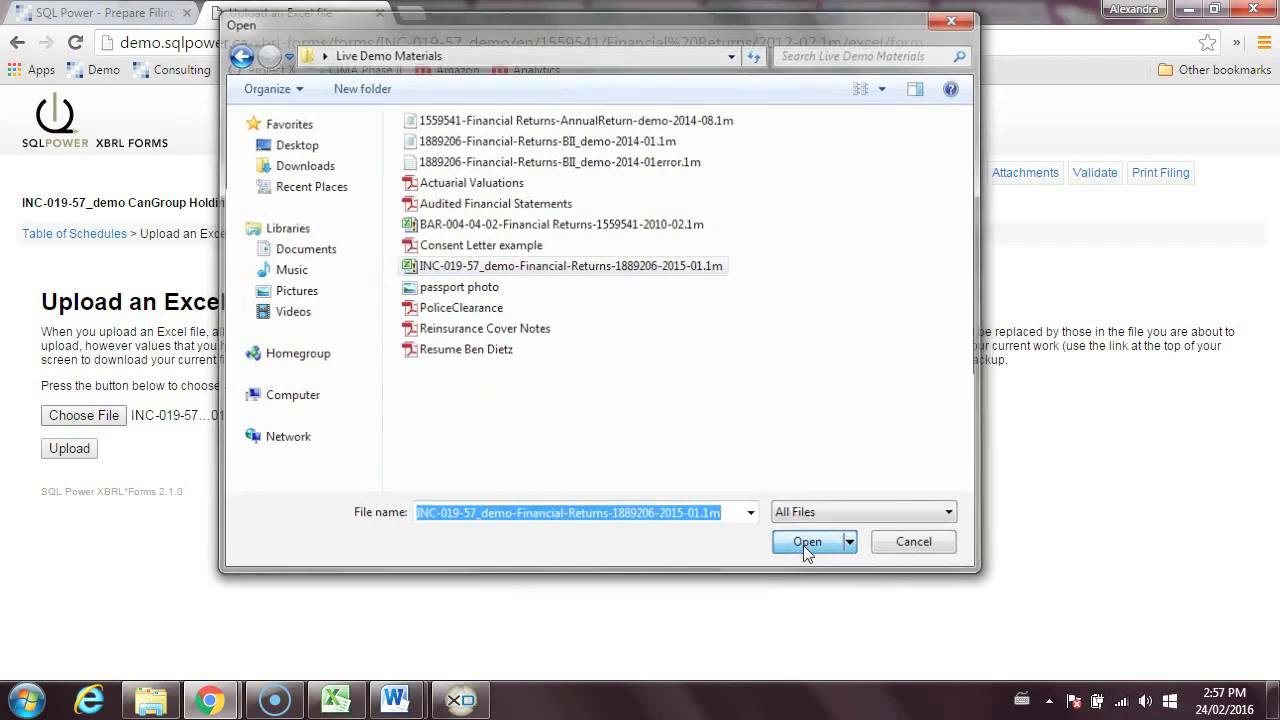
{"action": "left_click", "coordinate": [88, 451]}
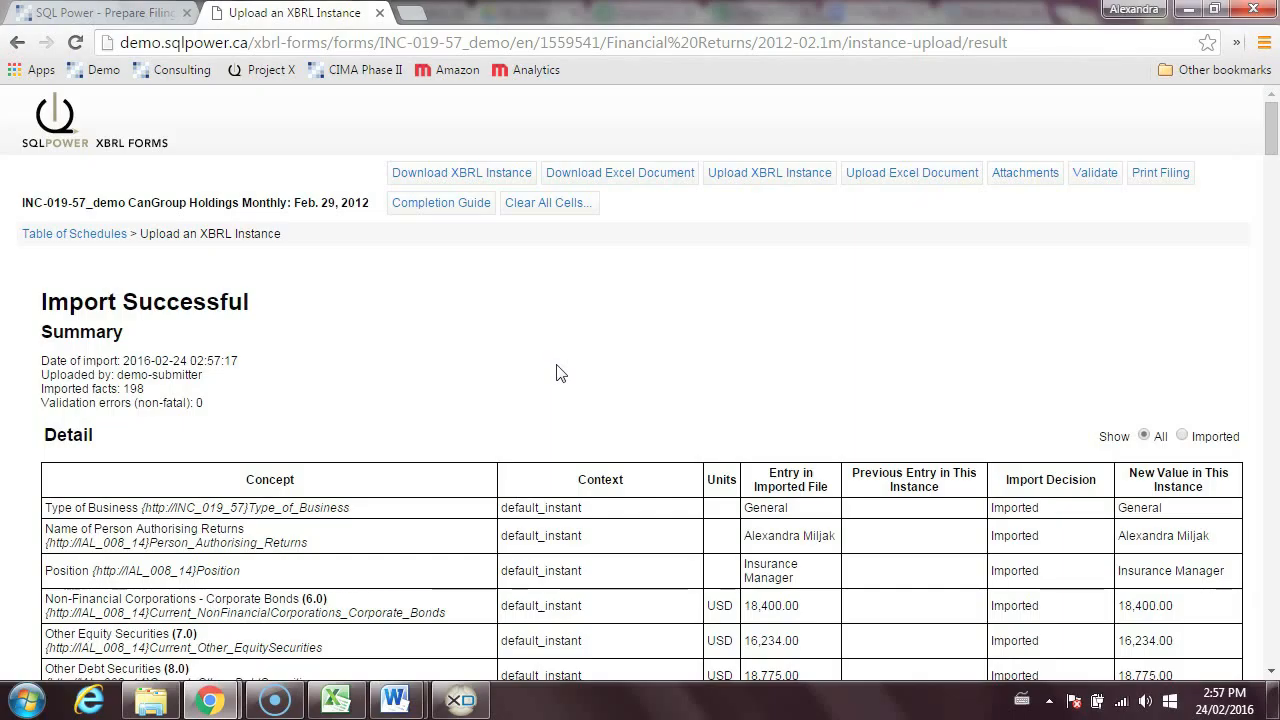
- Go back to the Table of Schedules, check the imported Filing Information schedule and continue to the Balance Sheet
{"action": "left_click", "coordinate": [74, 239]}
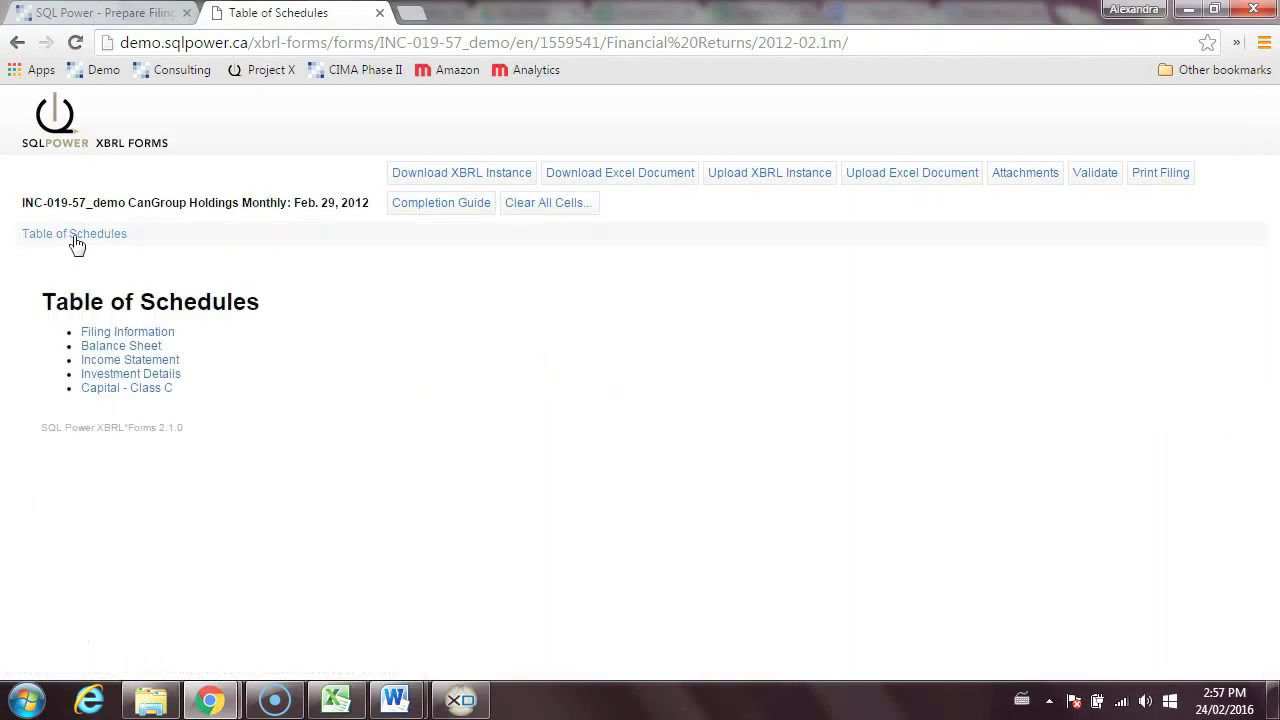
{"action": "left_click", "coordinate": [148, 334]}
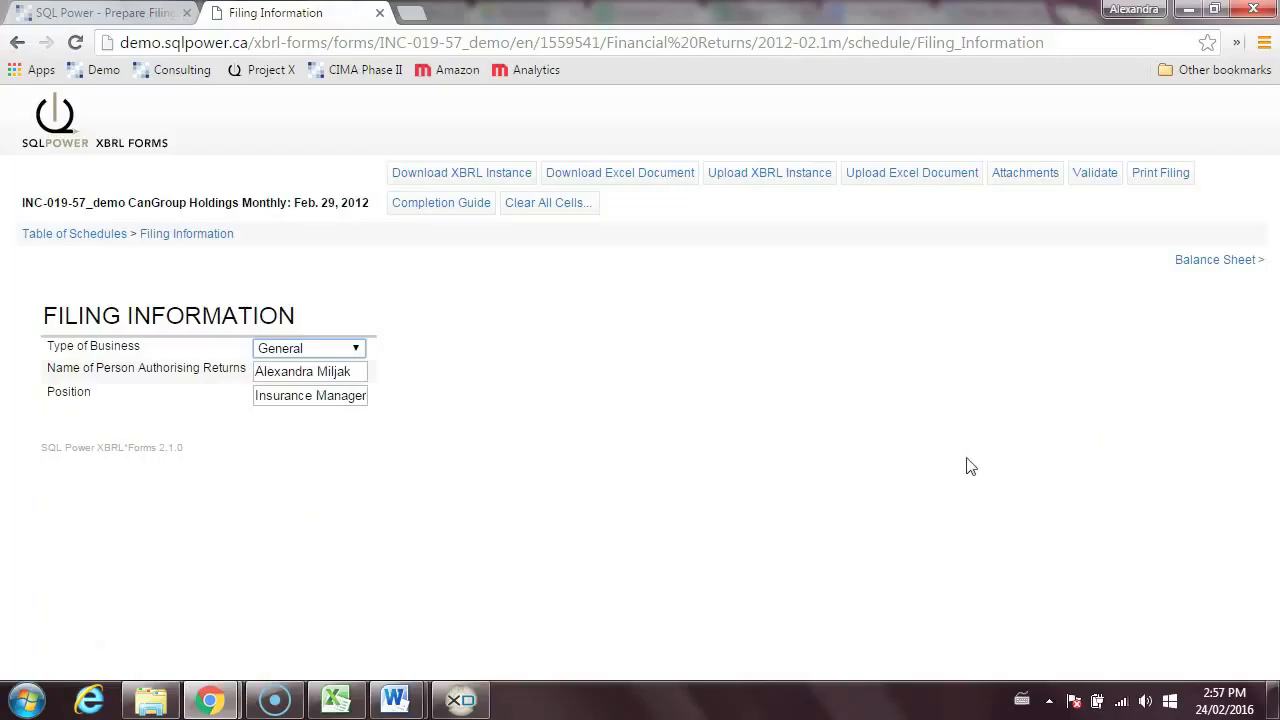
{"action": "left_click", "coordinate": [1214, 262]}
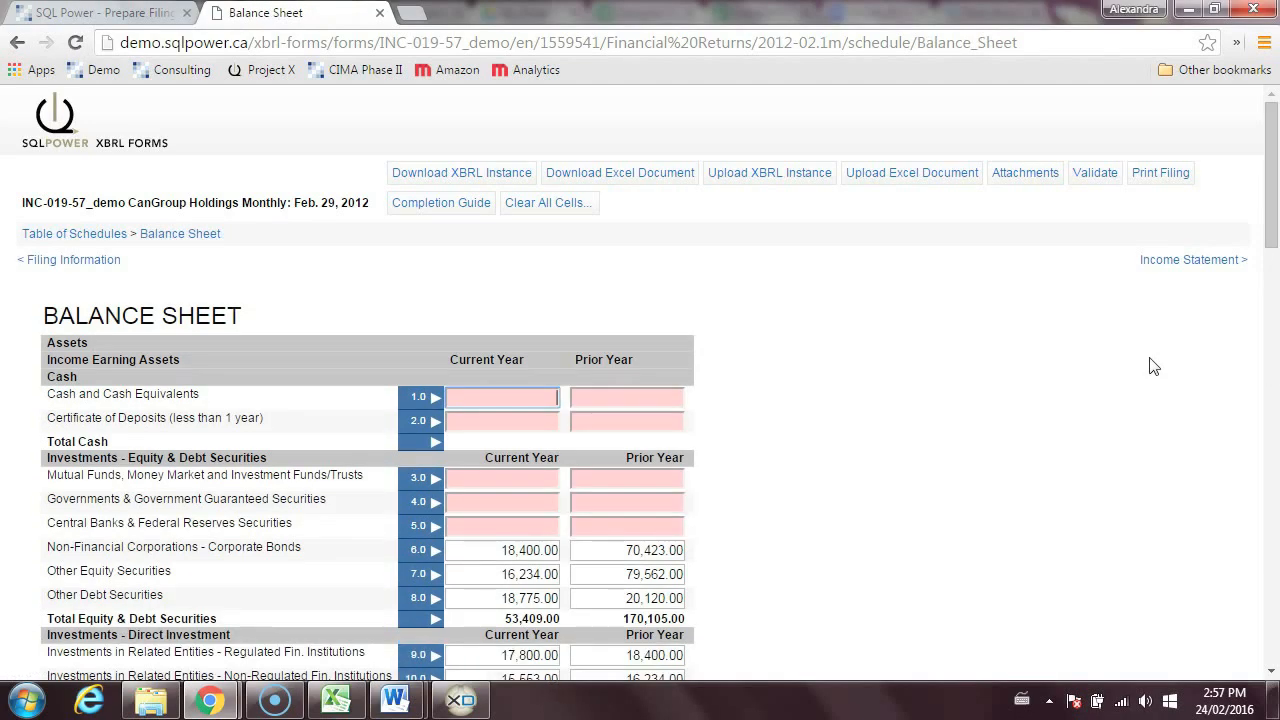
- Enter current and prior year cash values: 100 and 1000 for Cash and Cash Equivalents, 1000 and 5200 for Certificate of Deposits
{"action": "type", "text": "100"}
{"action": "key", "text": "Tab"}
{"action": "type", "text": "1000"}
{"action": "key", "text": "Tab"}
{"action": "type", "text": "1000"}
{"action": "key", "text": "Tab"}
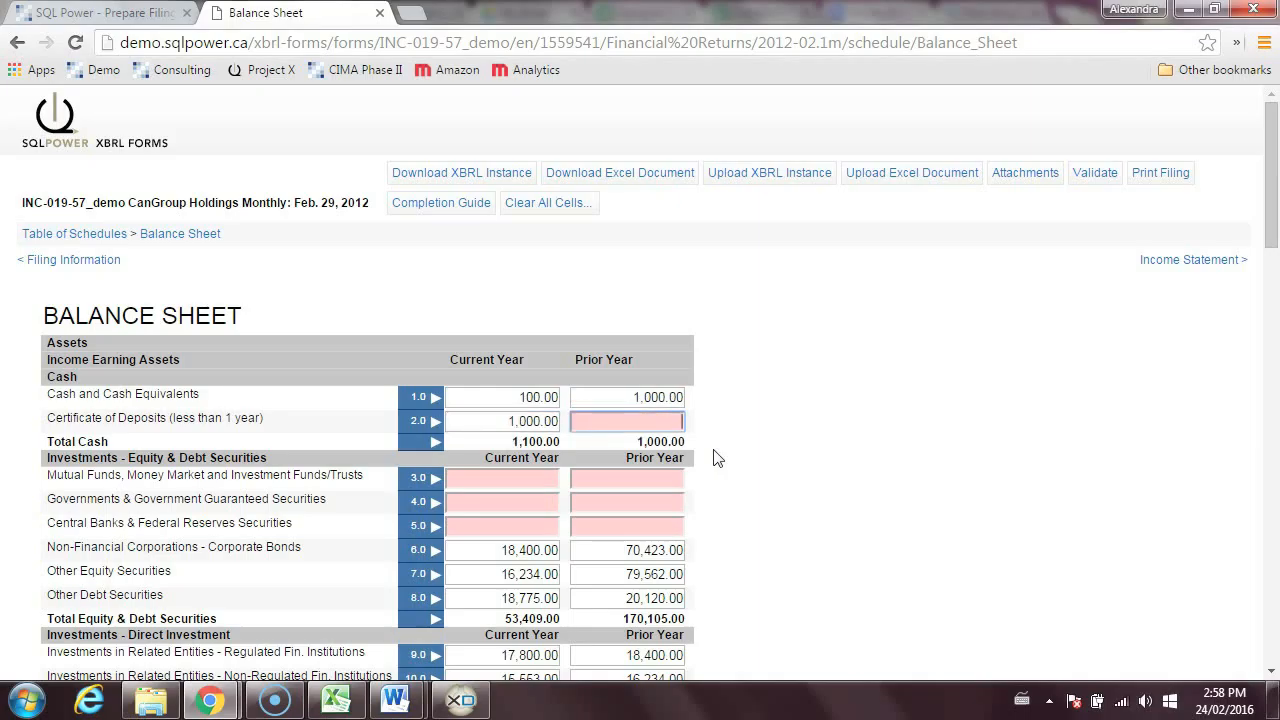
{"action": "type", "text": "5200"}
{"action": "key", "text": "Tab"}
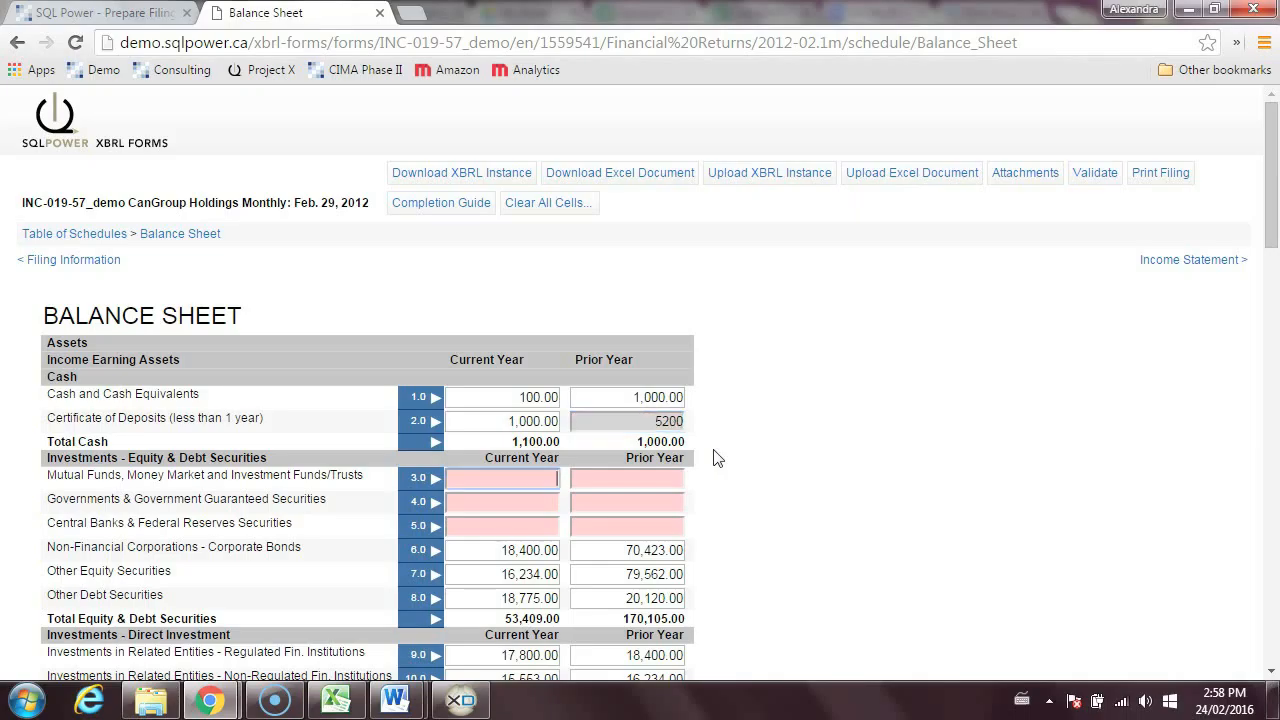
- Enter current/prior year values of 3650/233 for Mutual Funds, 5635/42565 for Governments and 12365/78965 for Central Banks securities
{"action": "type", "text": "3650"}
{"action": "key", "text": "Tab"}
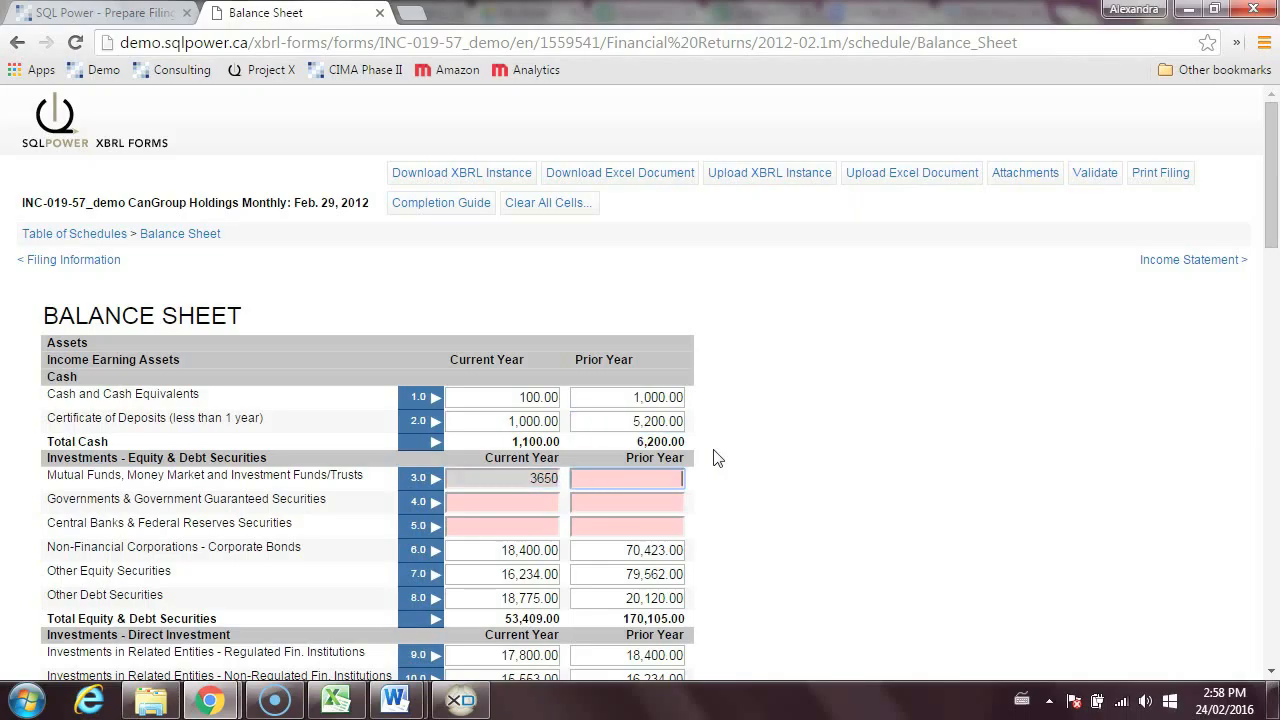
{"action": "type", "text": "233"}
{"action": "key", "text": "Tab"}
{"action": "type", "text": "5635"}
{"action": "key", "text": "Tab"}
{"action": "type", "text": "42565"}
{"action": "key", "text": "Tab"}
{"action": "type", "text": "12365"}
{"action": "key", "text": "Tab"}
{"action": "type", "text": "7896"}
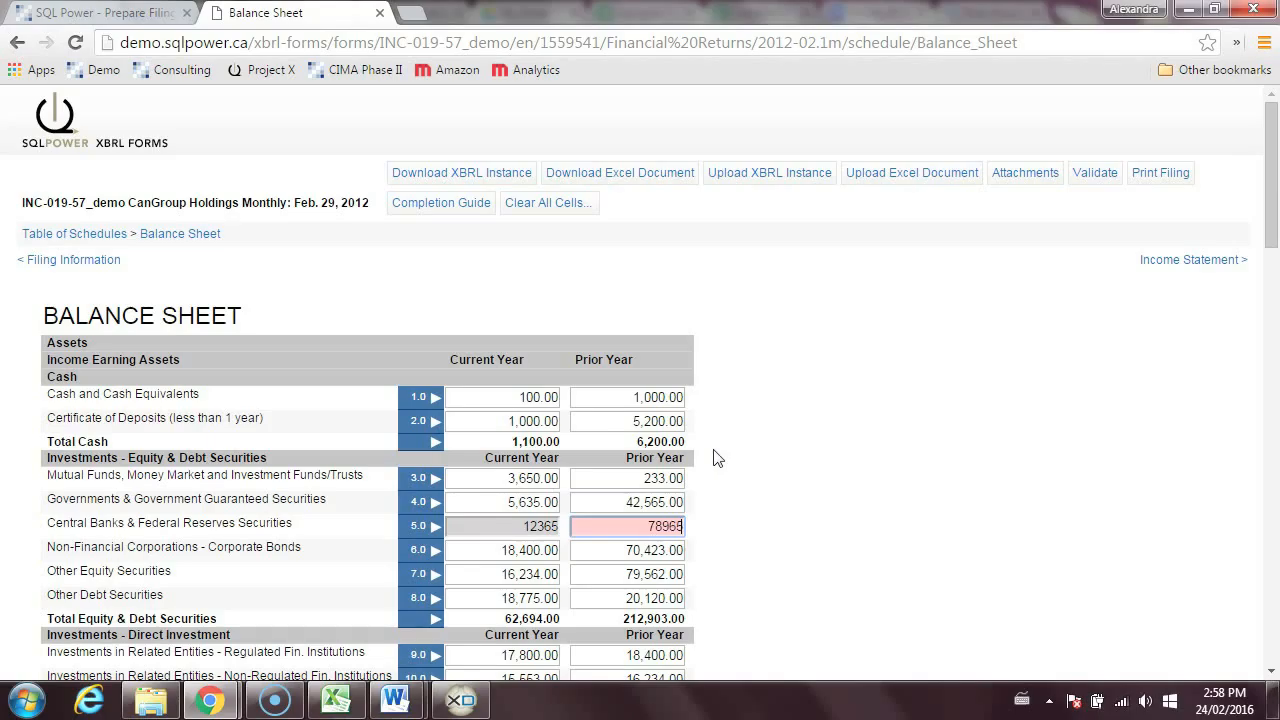
{"action": "type", "text": "5"}
{"action": "key", "text": "Tab"}
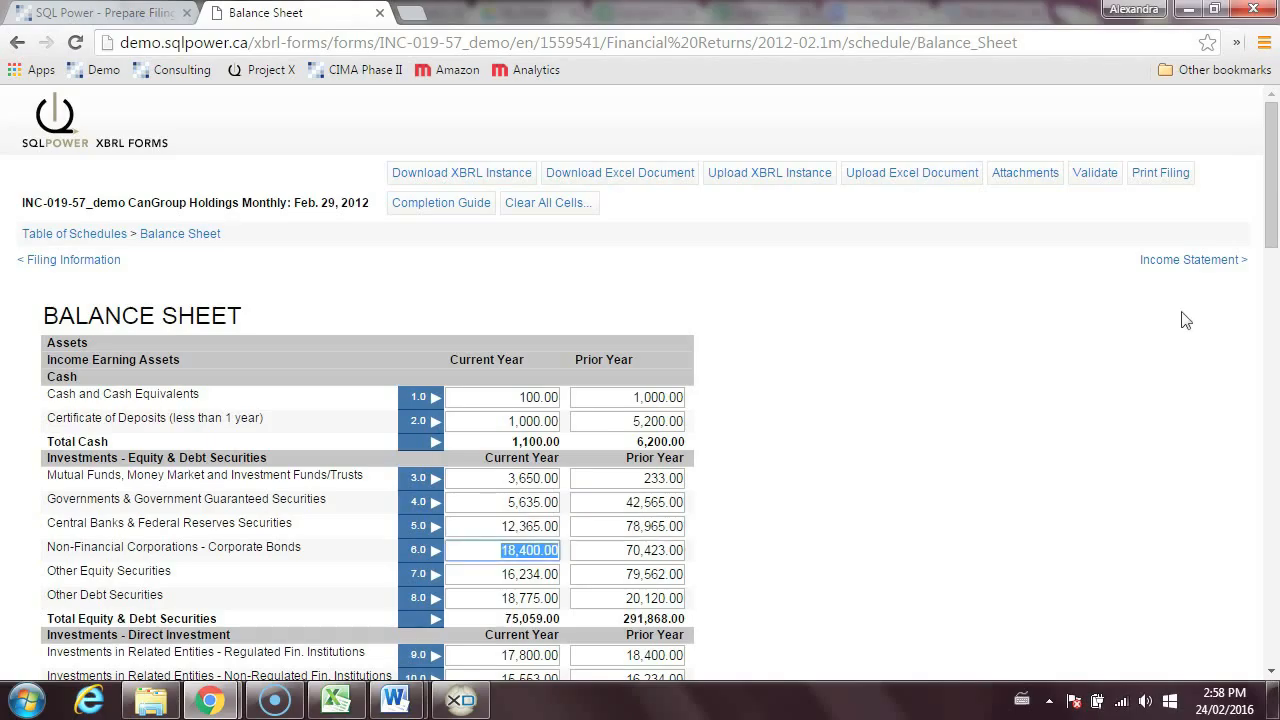
- Review the imported data in the Income Statement, Investment Details and Capital - Class C schedules
{"action": "left_click", "coordinate": [1195, 259]}
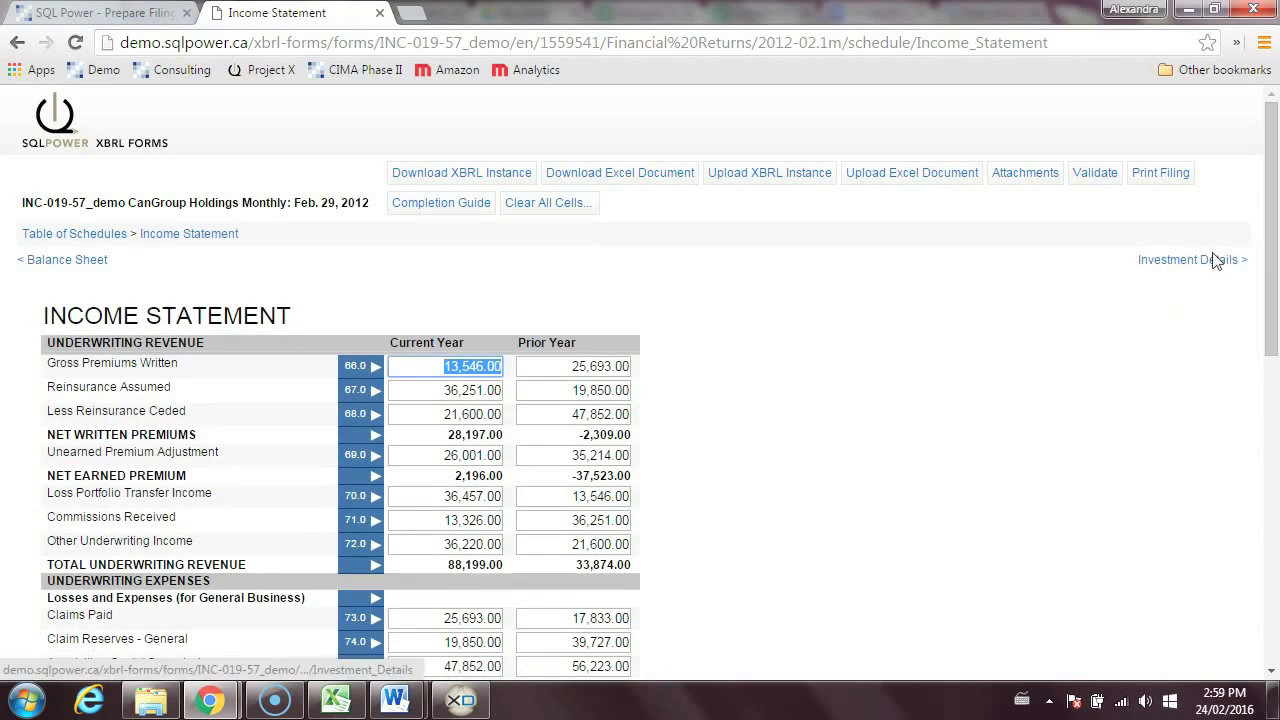
{"action": "left_click", "coordinate": [1215, 259]}
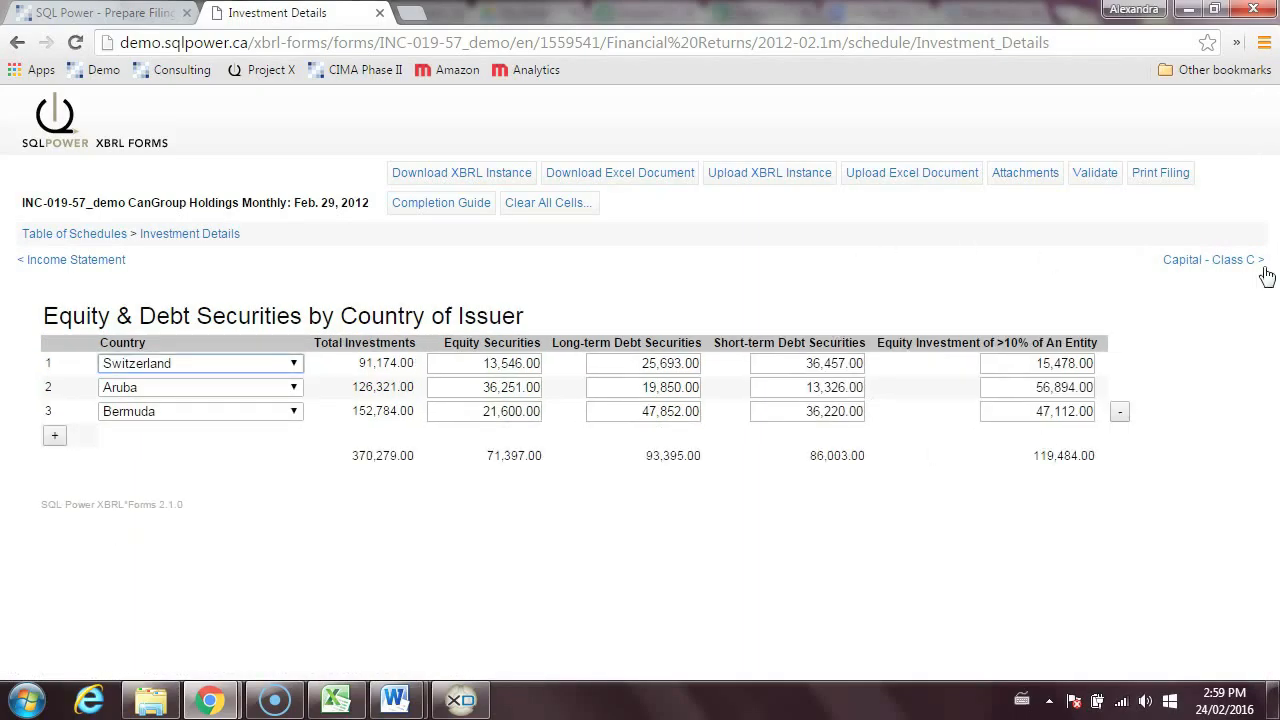
{"action": "left_click", "coordinate": [1246, 266]}
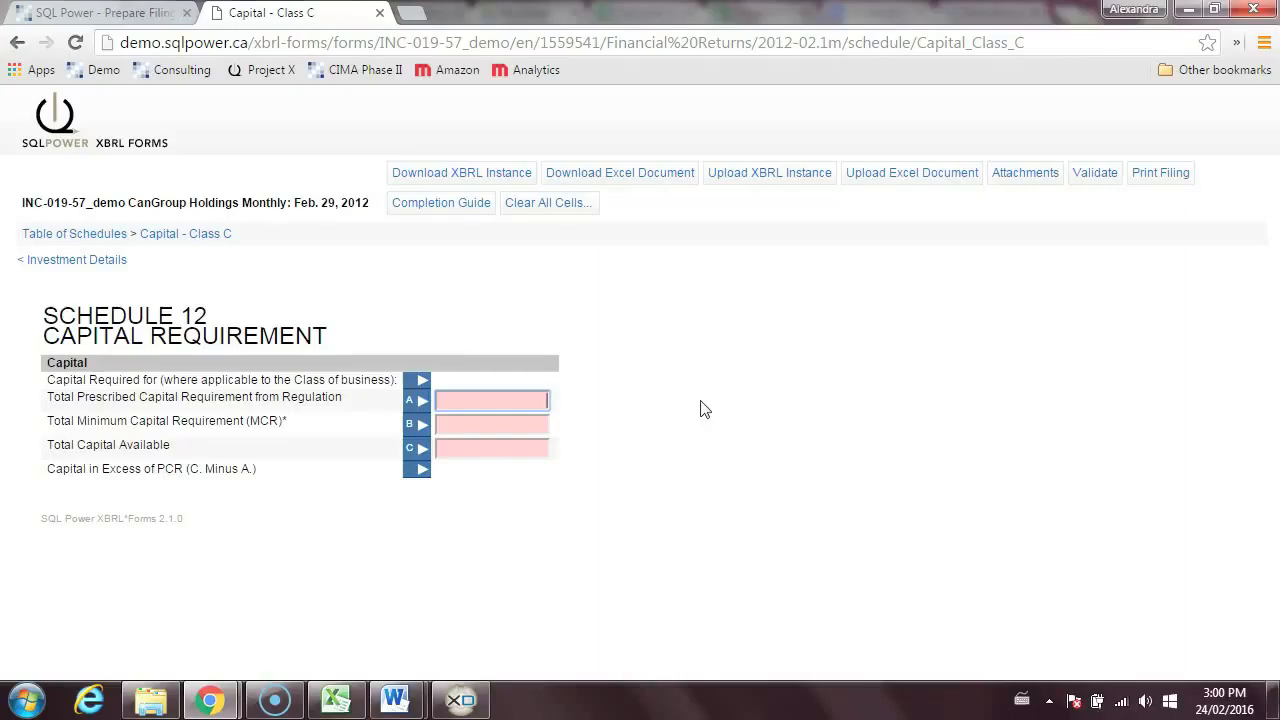
- Validate the filing, review the whole list of errors, and save the filing without adding a comment
{"action": "left_click", "coordinate": [1095, 178]}
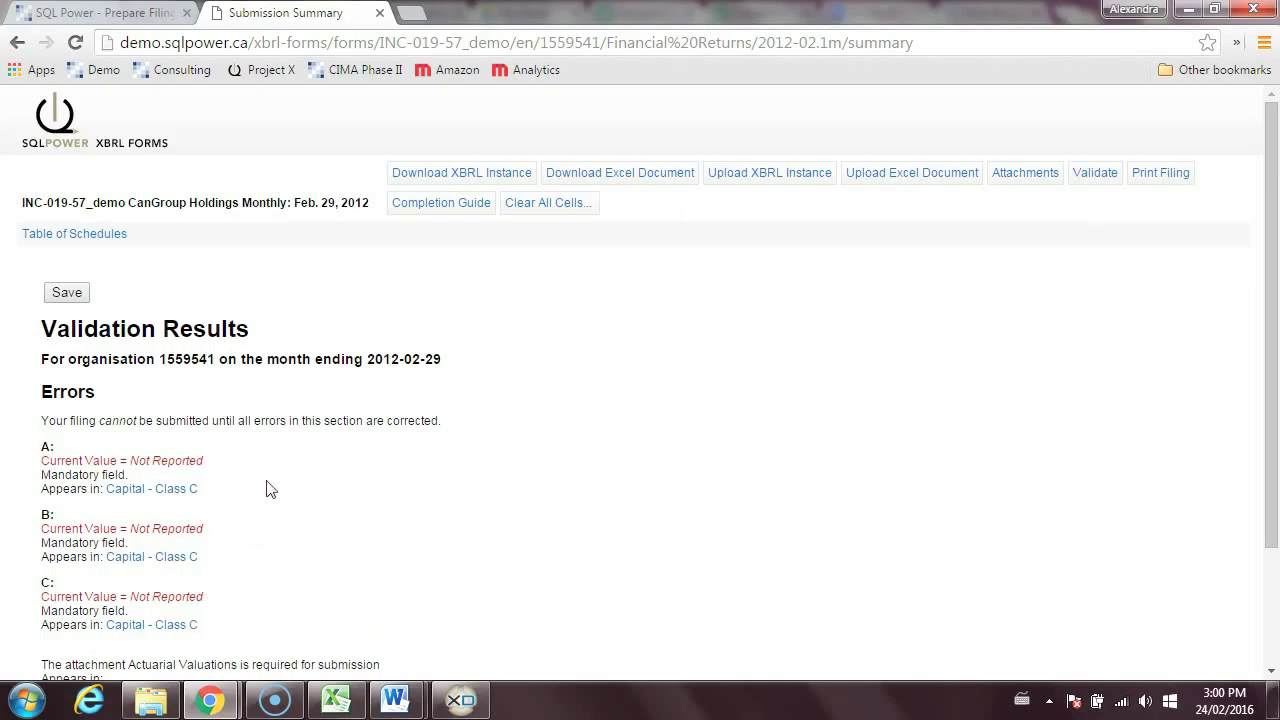
{"action": "scroll", "coordinate": [460, 525], "scroll_direction": "down", "scroll_amount": 2}
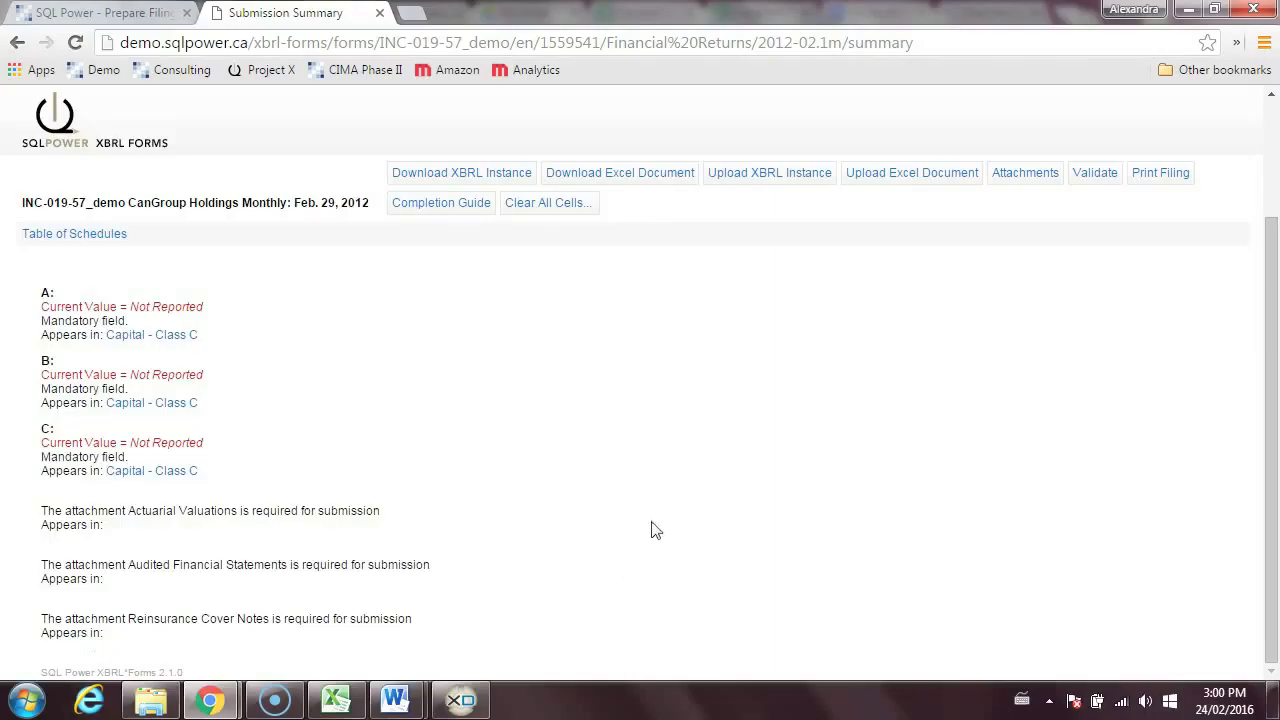
{"action": "left_click", "coordinate": [64, 294]}
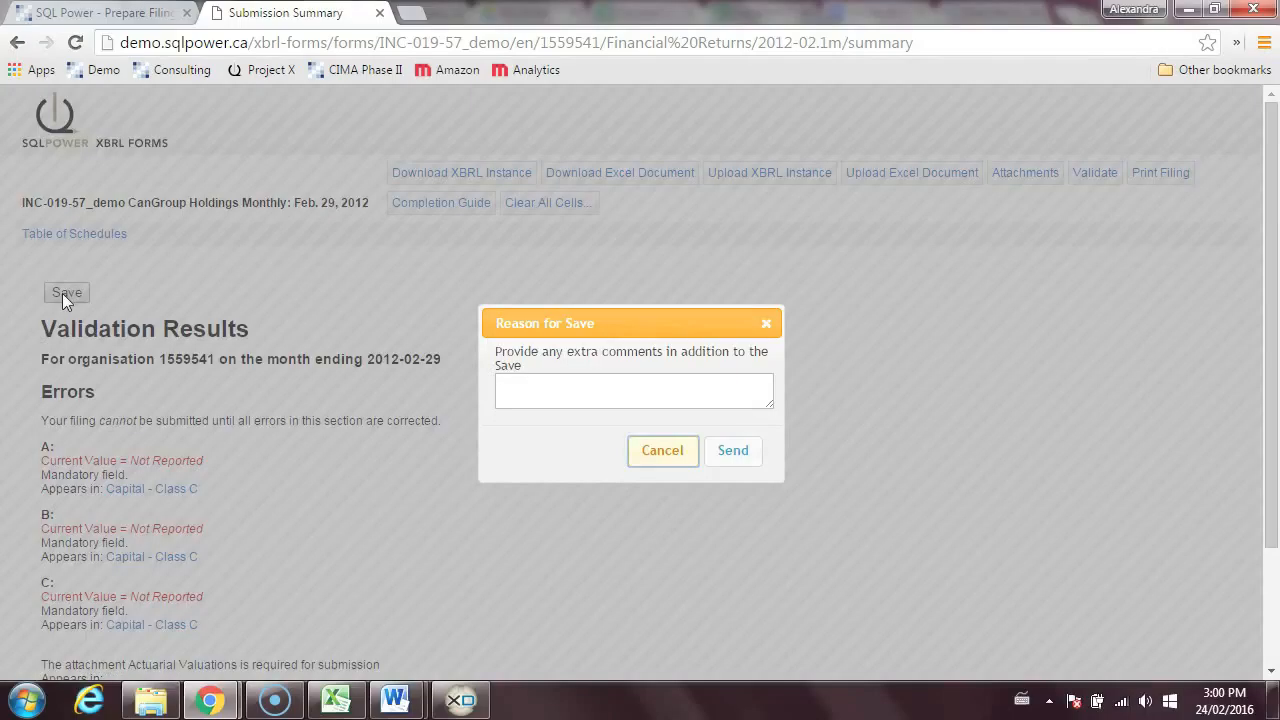
{"action": "left_click", "coordinate": [740, 456]}
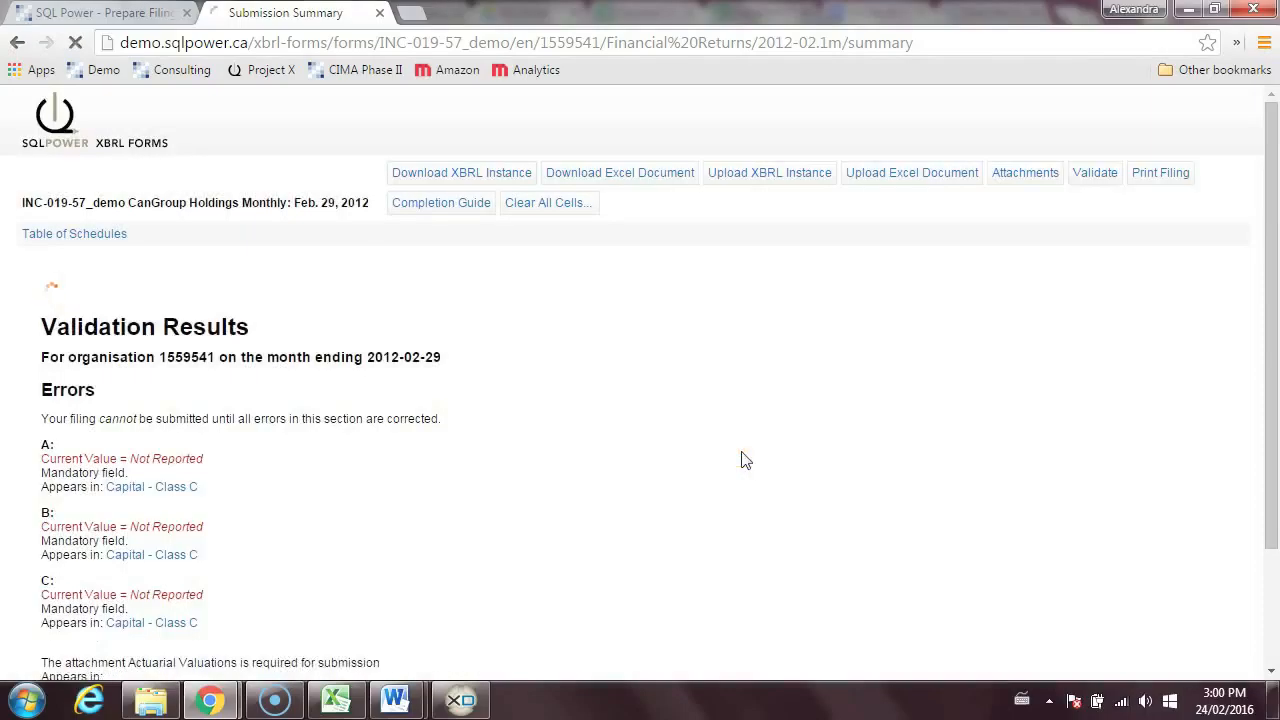
- Return to the Table of Schedules and validate the saved filing again
{"action": "left_click", "coordinate": [90, 236]}
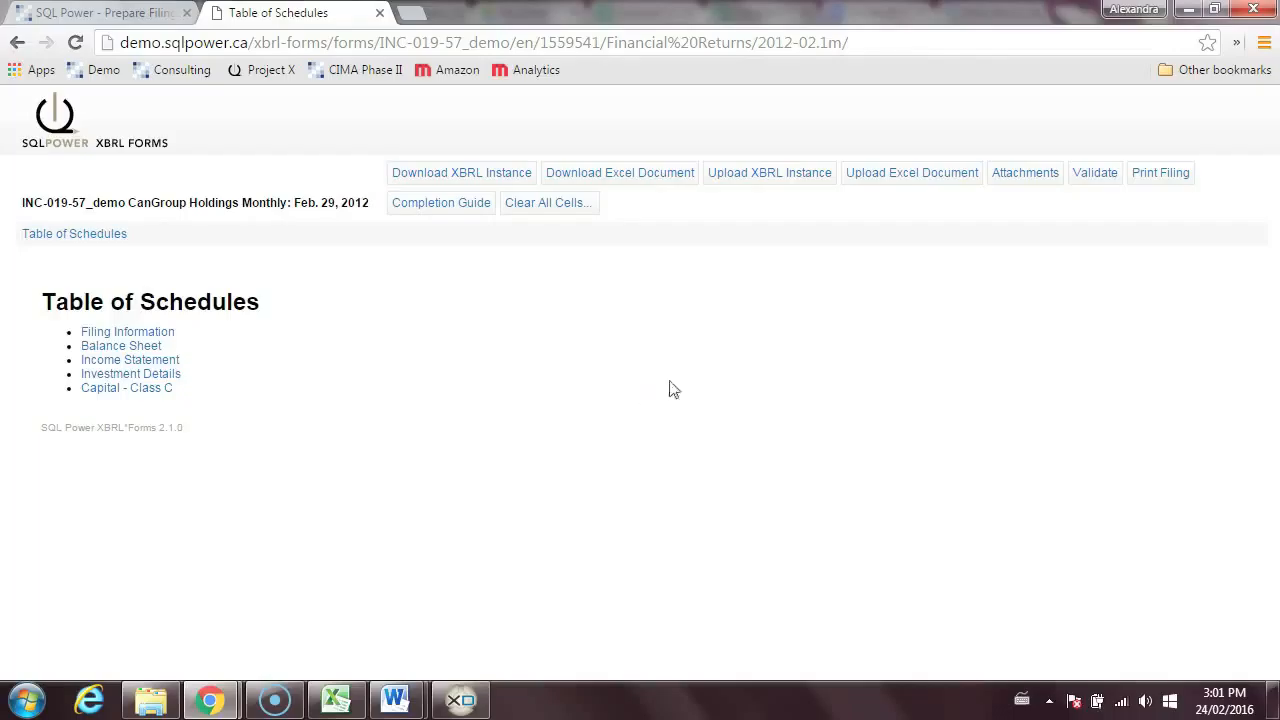
{"action": "left_click", "coordinate": [1094, 174]}
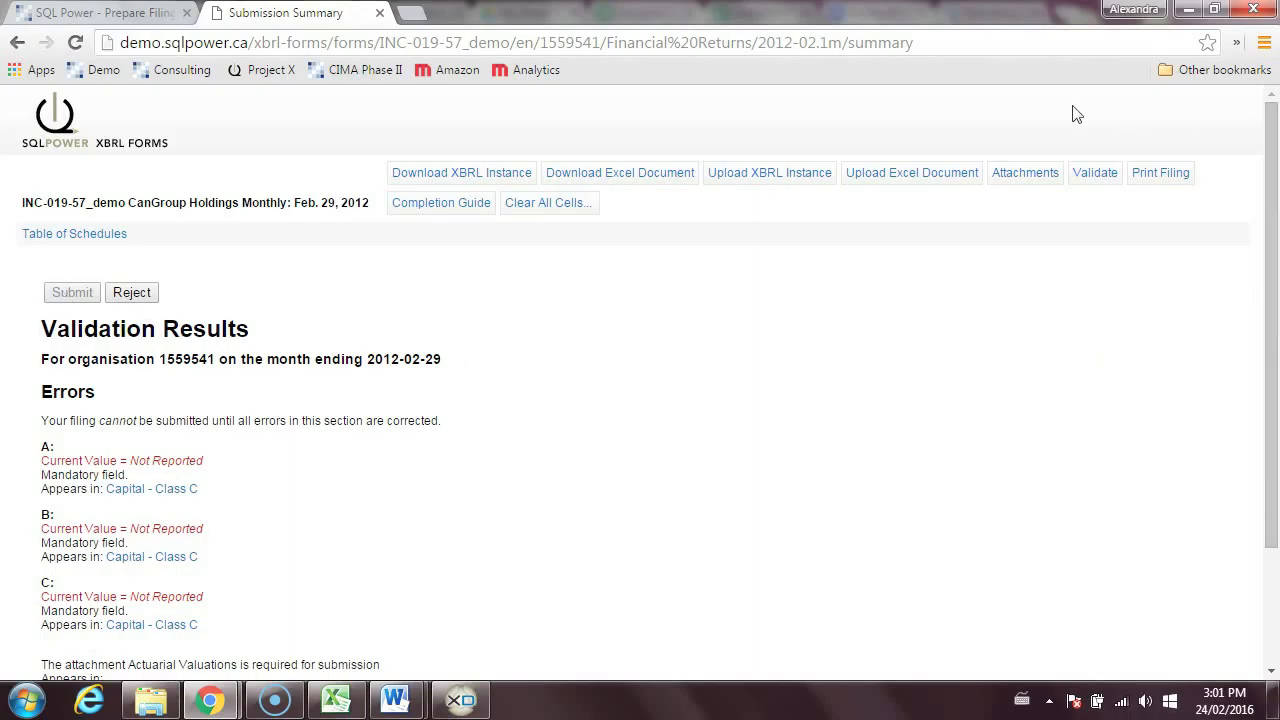
- Open the filing's attachments and upload the Audited Financial Statements PDF as the required Audited Financial Statements attachment
{"action": "left_click", "coordinate": [1015, 172]}
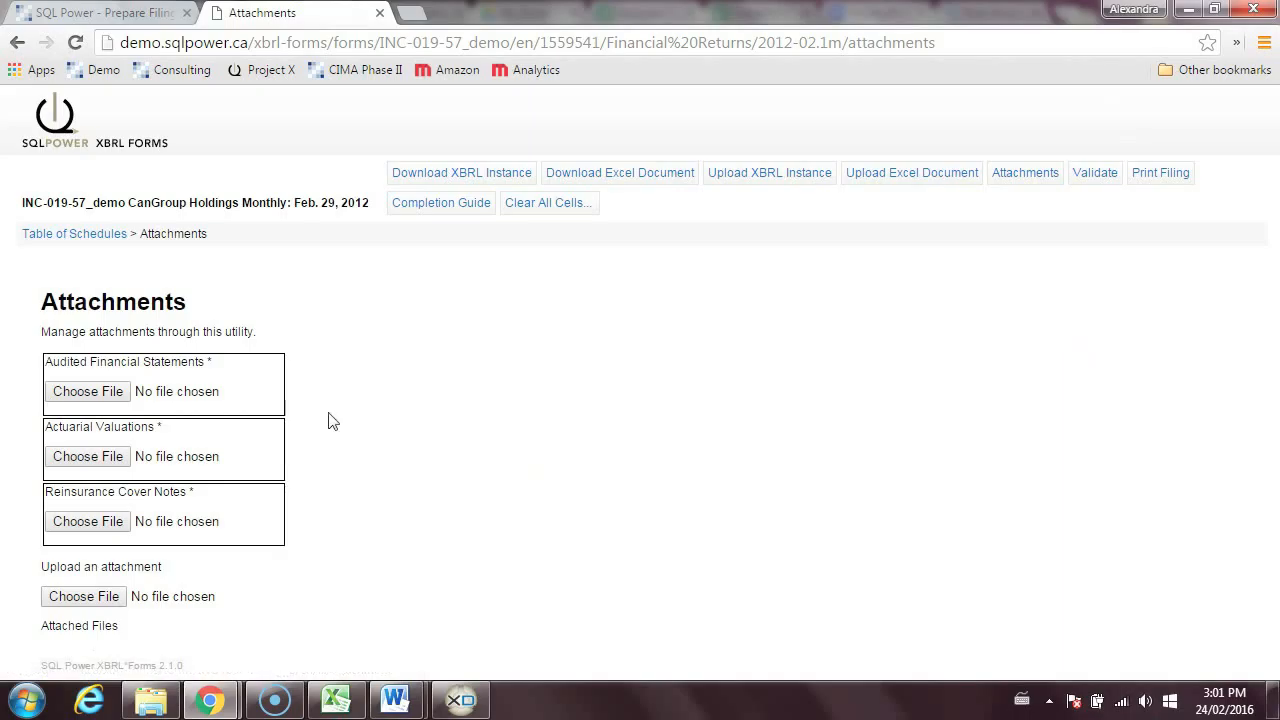
{"action": "left_click", "coordinate": [78, 393]}
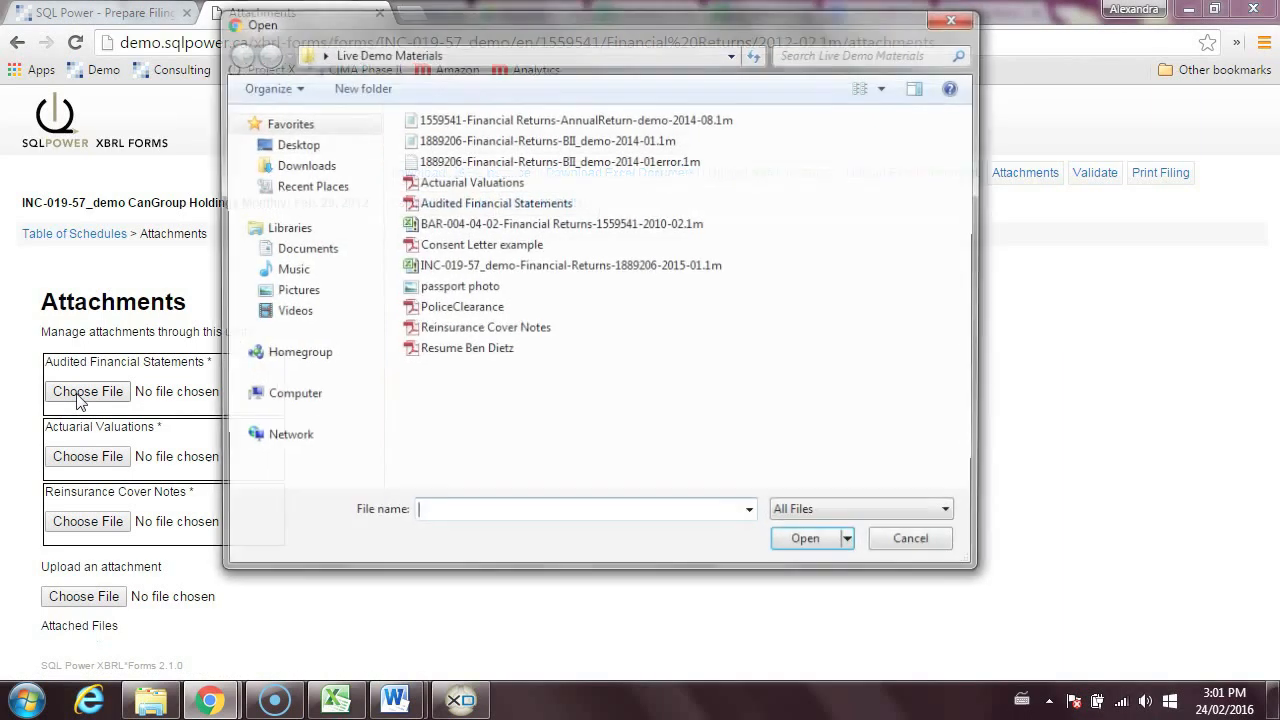
{"action": "left_click", "coordinate": [537, 205]}
{"action": "left_click", "coordinate": [788, 546]}
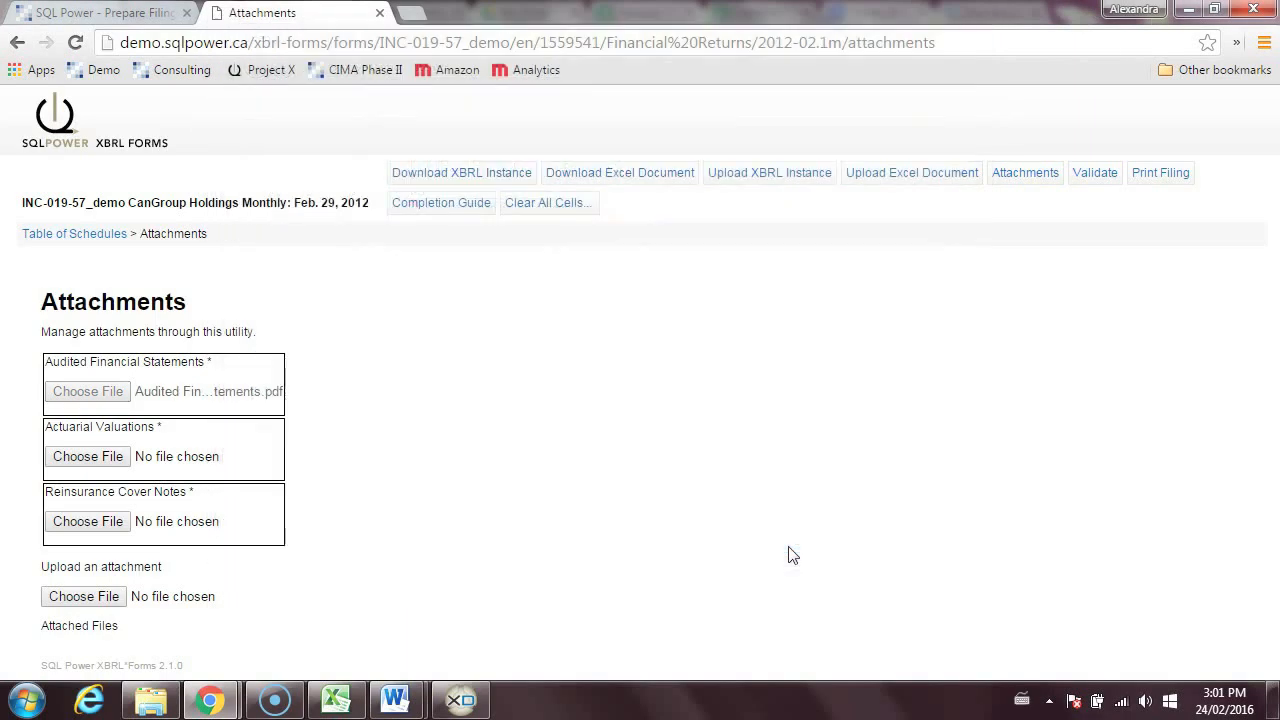
- Upload the Actuarial Valuations and Reinsurance Cover Notes PDFs to their matching required attachment slots
{"action": "left_click", "coordinate": [99, 484]}
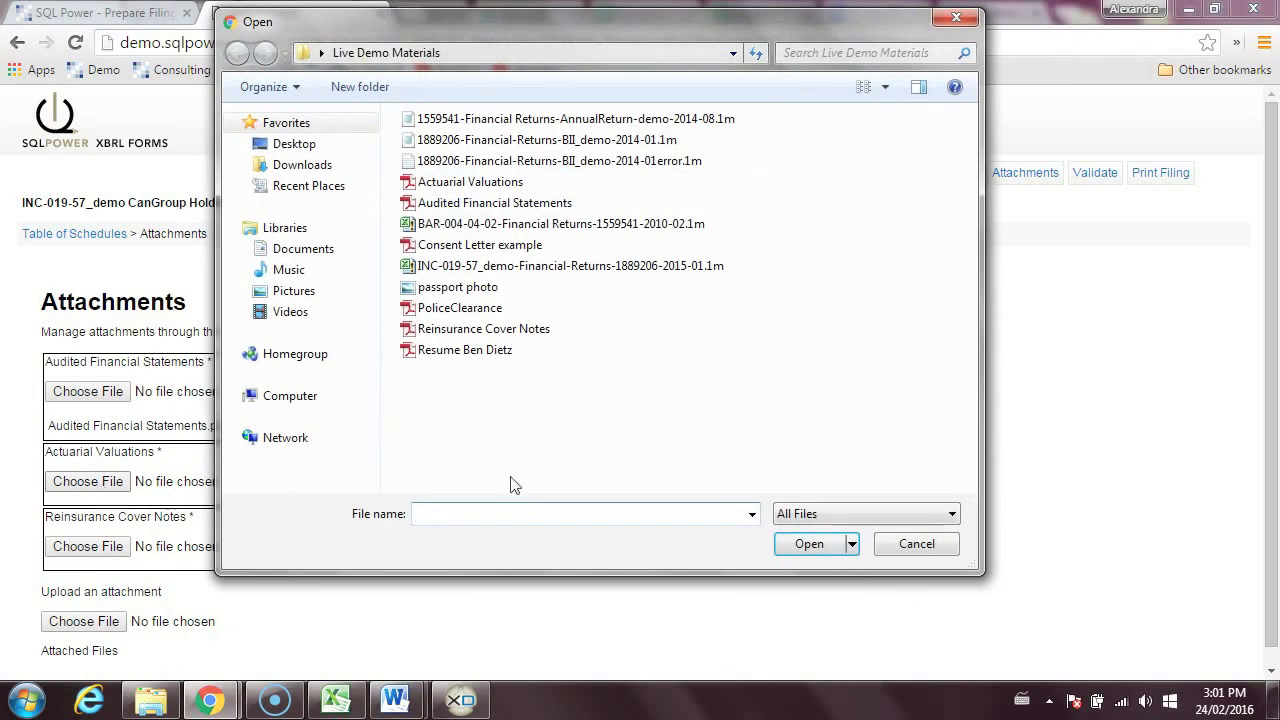
{"action": "left_click", "coordinate": [515, 183]}
{"action": "left_click", "coordinate": [795, 545]}
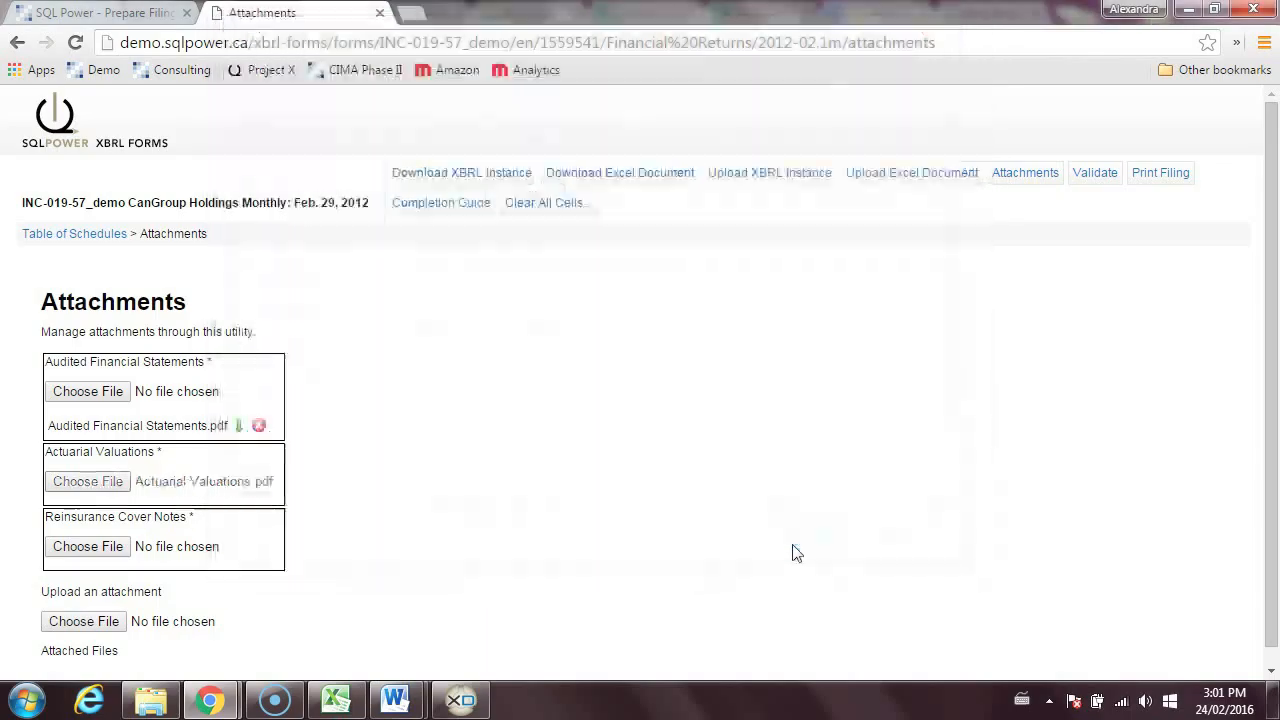
{"action": "left_click", "coordinate": [68, 572]}
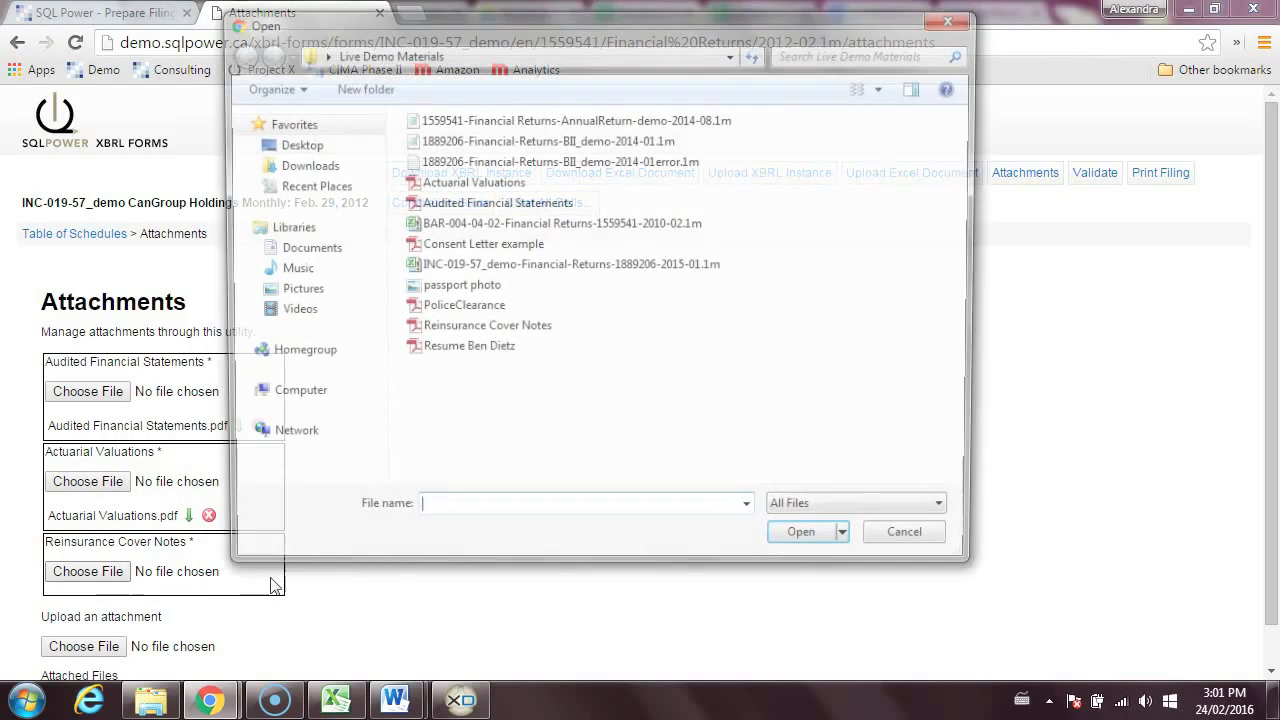
{"action": "left_click", "coordinate": [497, 330]}
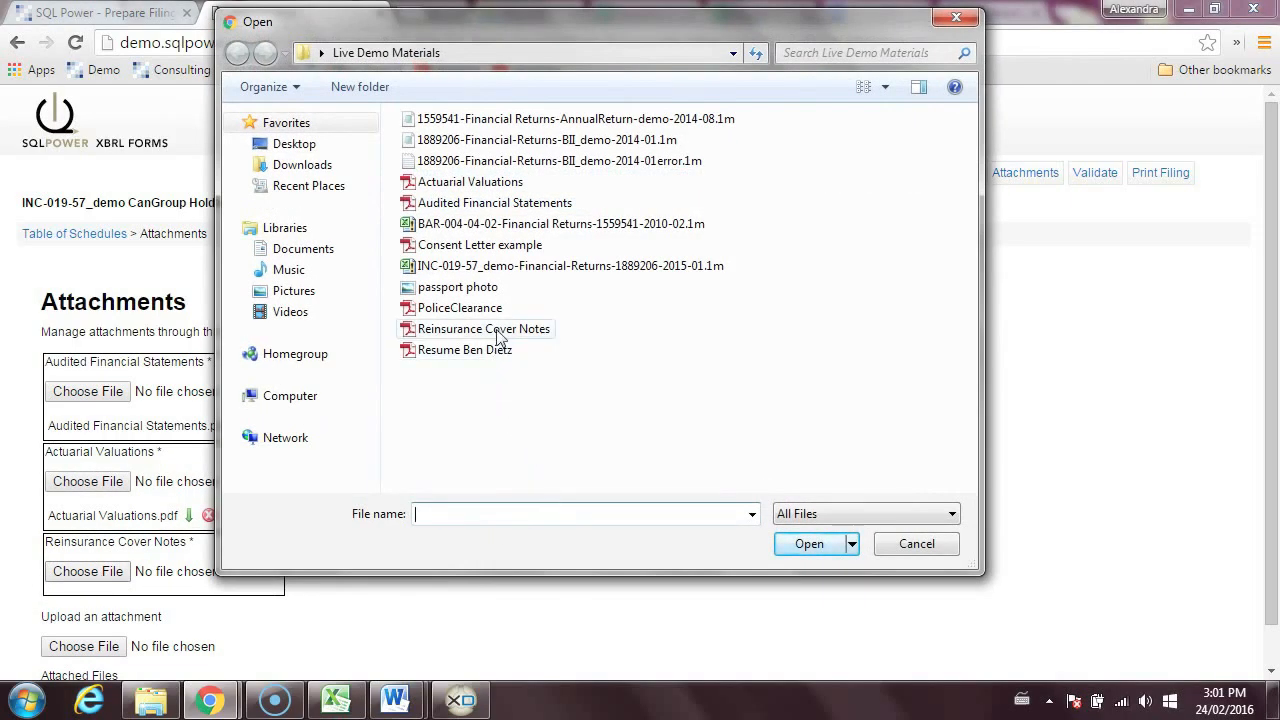
{"action": "left_click", "coordinate": [812, 545]}
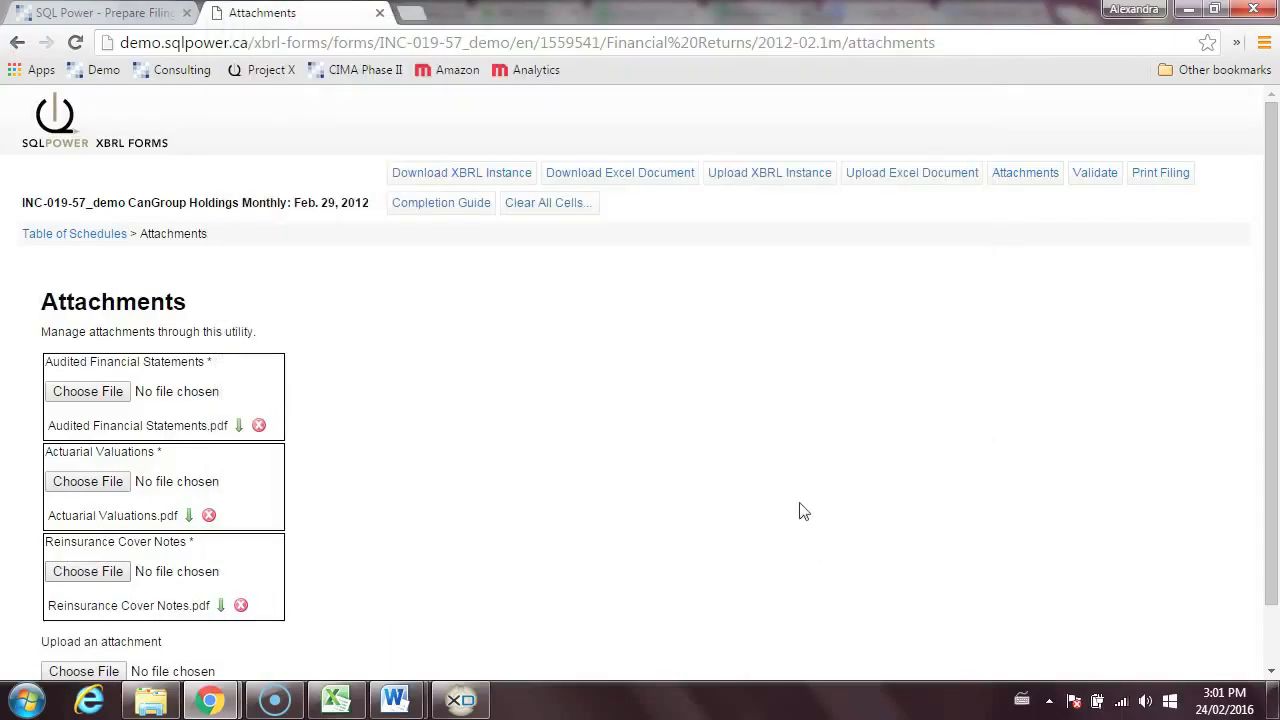
- Revalidate the filing, and in Capital - Class C enter 20,000 for Total Prescribed Capital Requirement, 15,000 for Total Minimum Capital Requirement and 10,000 for Total Capital Available
{"action": "left_click", "coordinate": [1092, 180]}
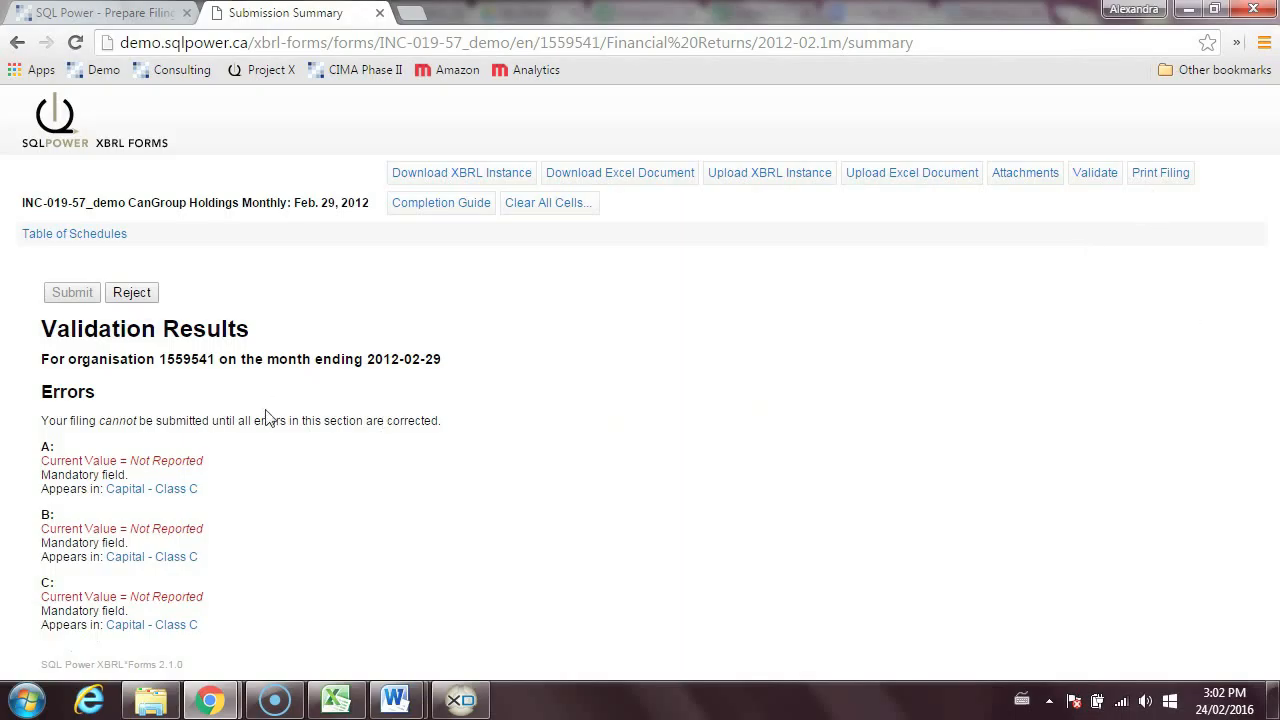
{"action": "left_click", "coordinate": [190, 490]}
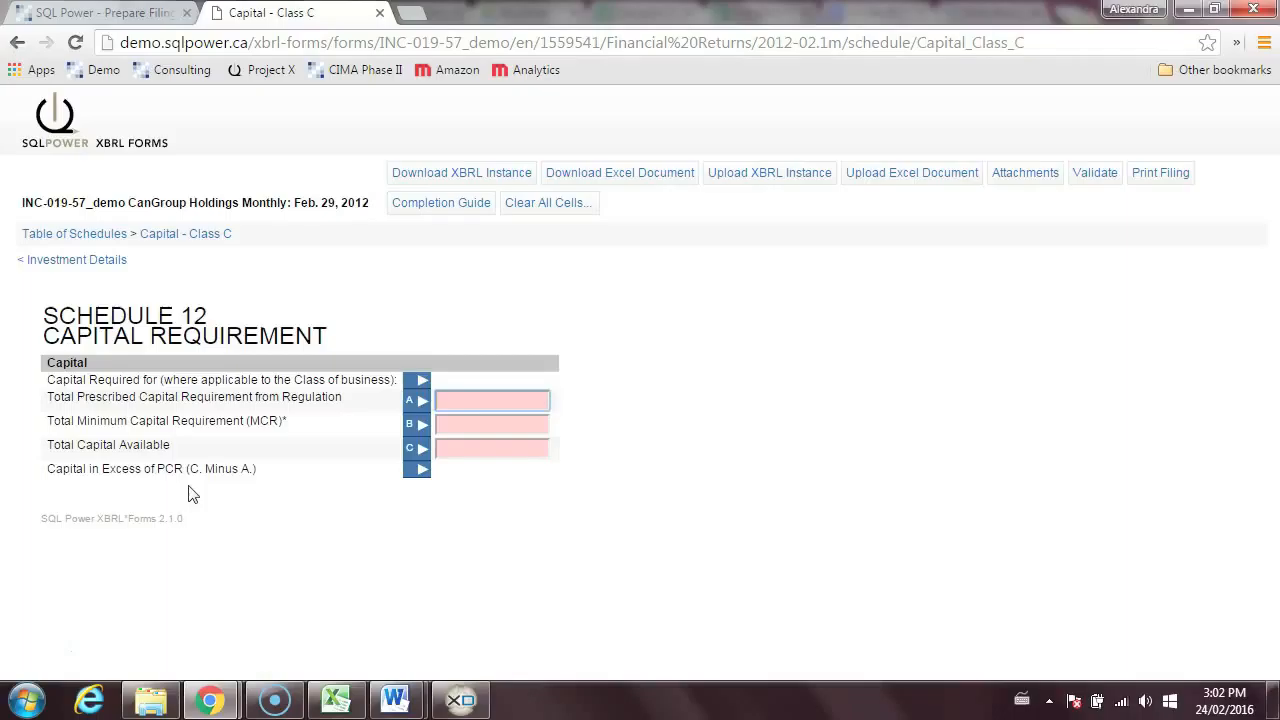
{"action": "type", "text": "20,000"}
{"action": "key", "text": "Tab"}
{"action": "type", "text": "15,000"}
{"action": "key", "text": "Tab"}
{"action": "type", "text": "10,000"}
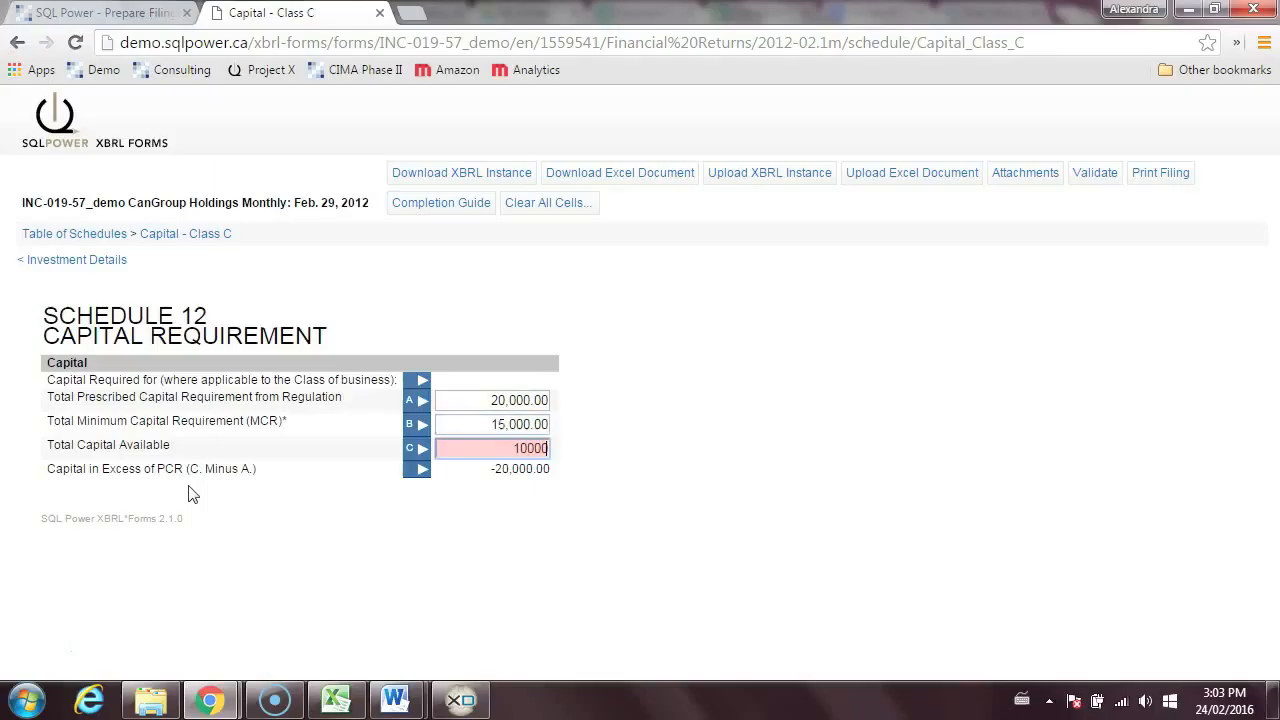
{"action": "key", "text": "Tab"}
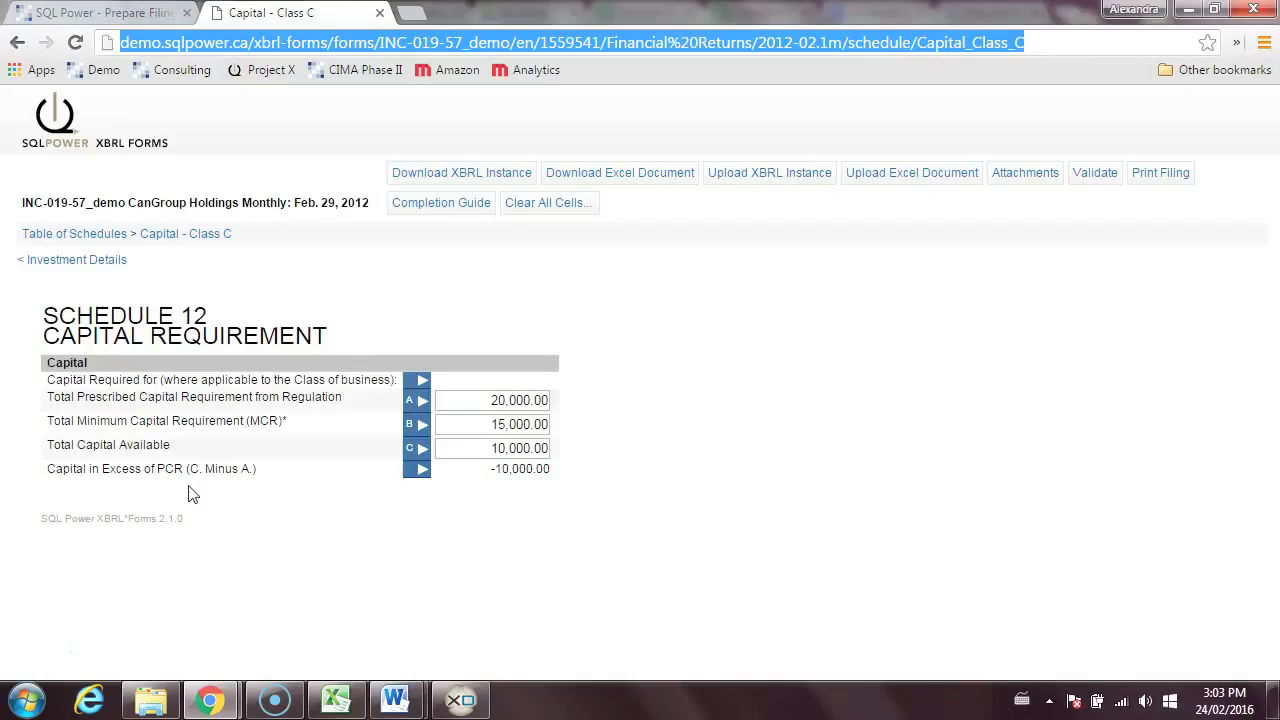
- Validate the February 2012 filing again and submit it without adding a comment
{"action": "left_click", "coordinate": [1095, 173]}
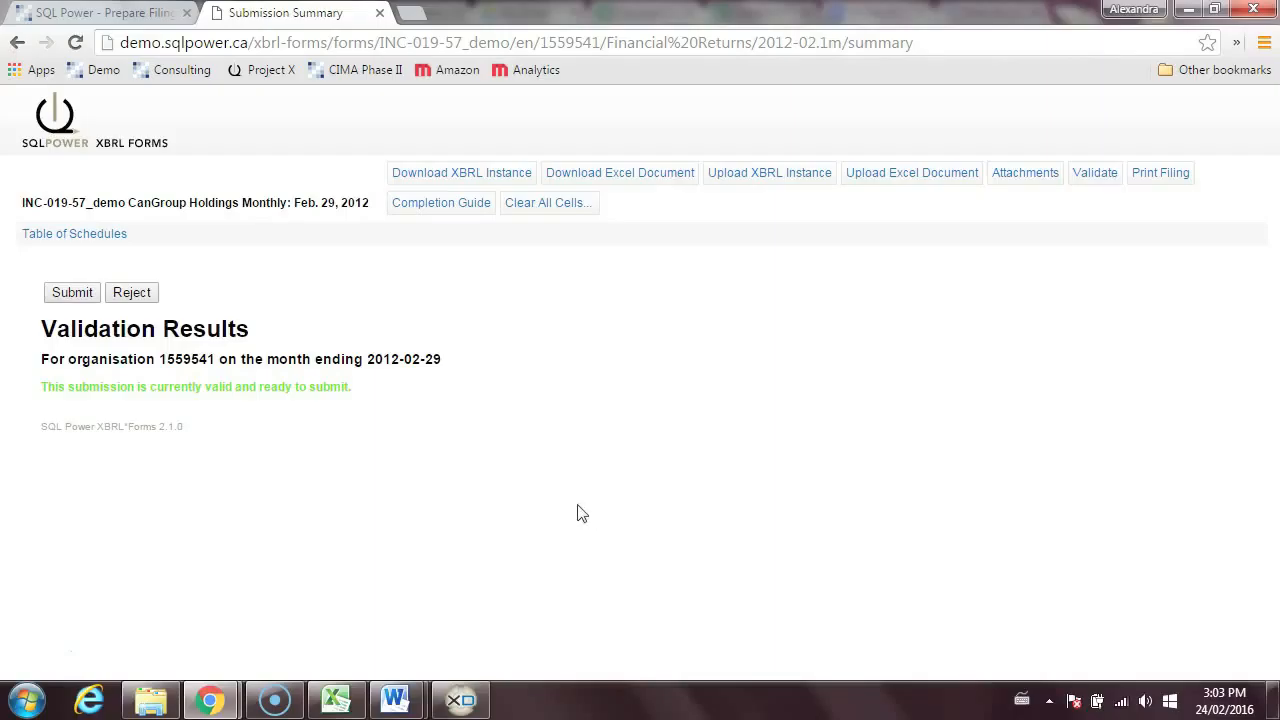
{"action": "left_click", "coordinate": [66, 295]}
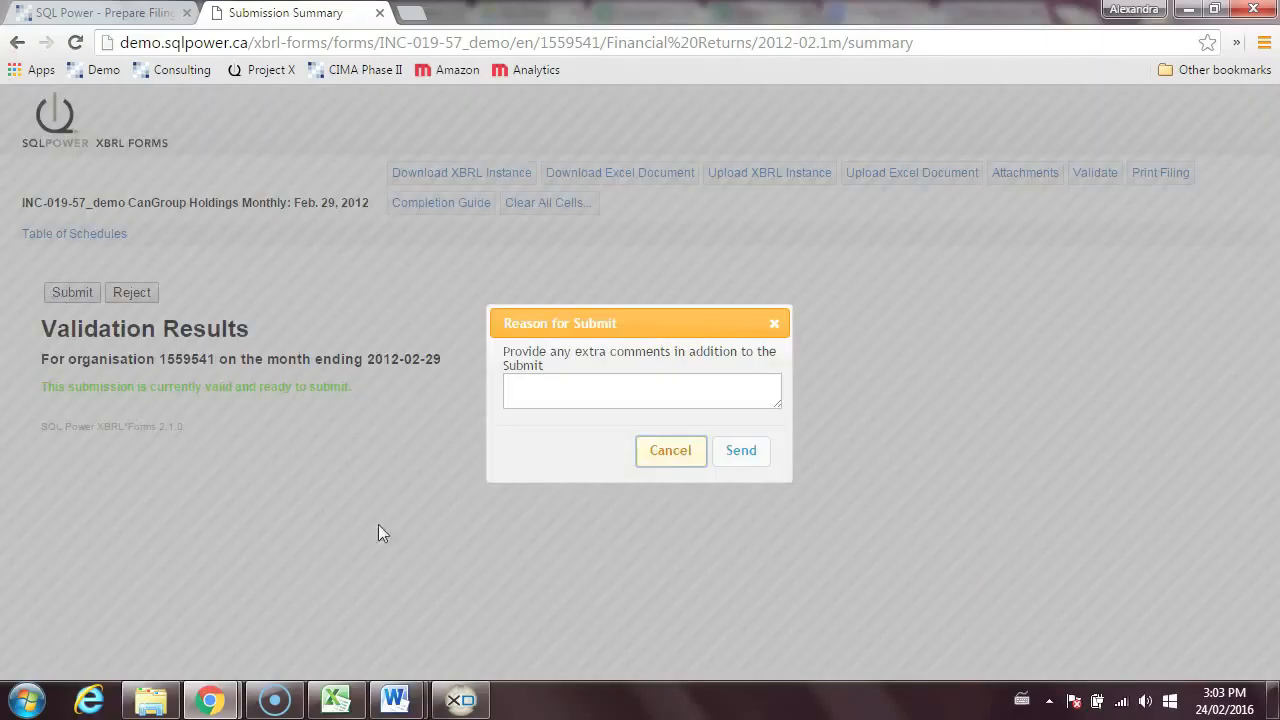
{"action": "left_click", "coordinate": [750, 459]}
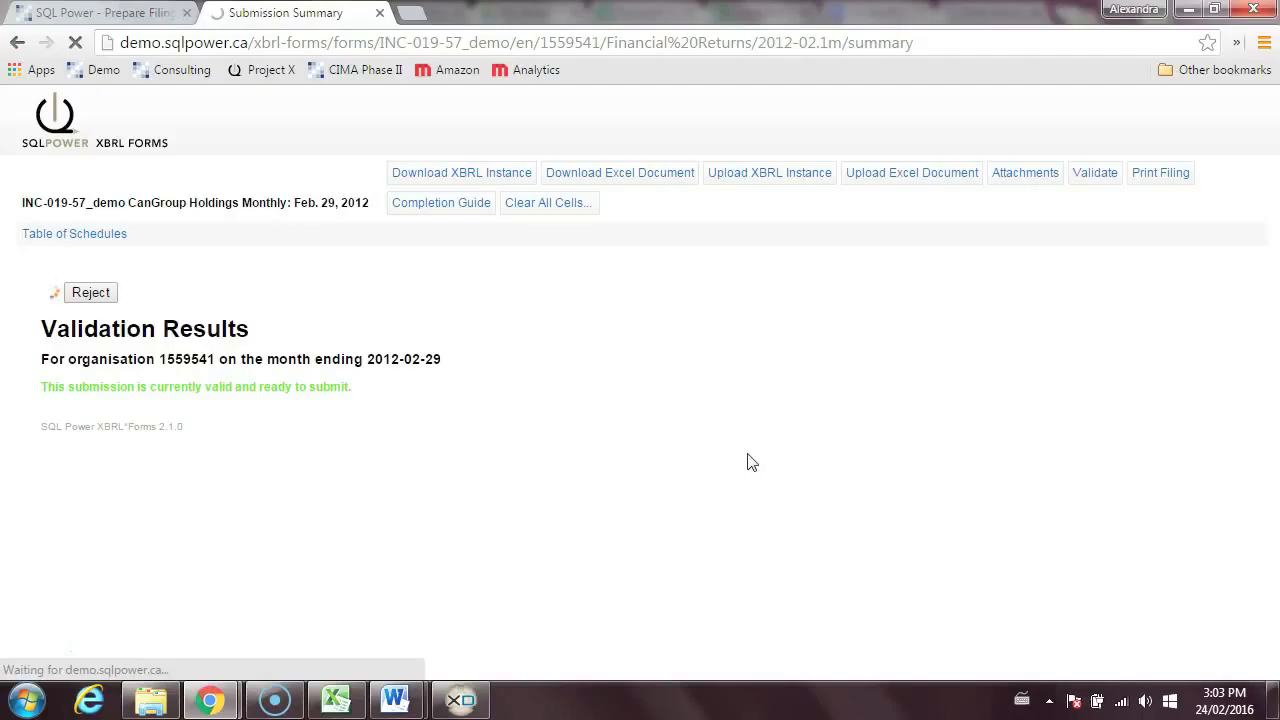